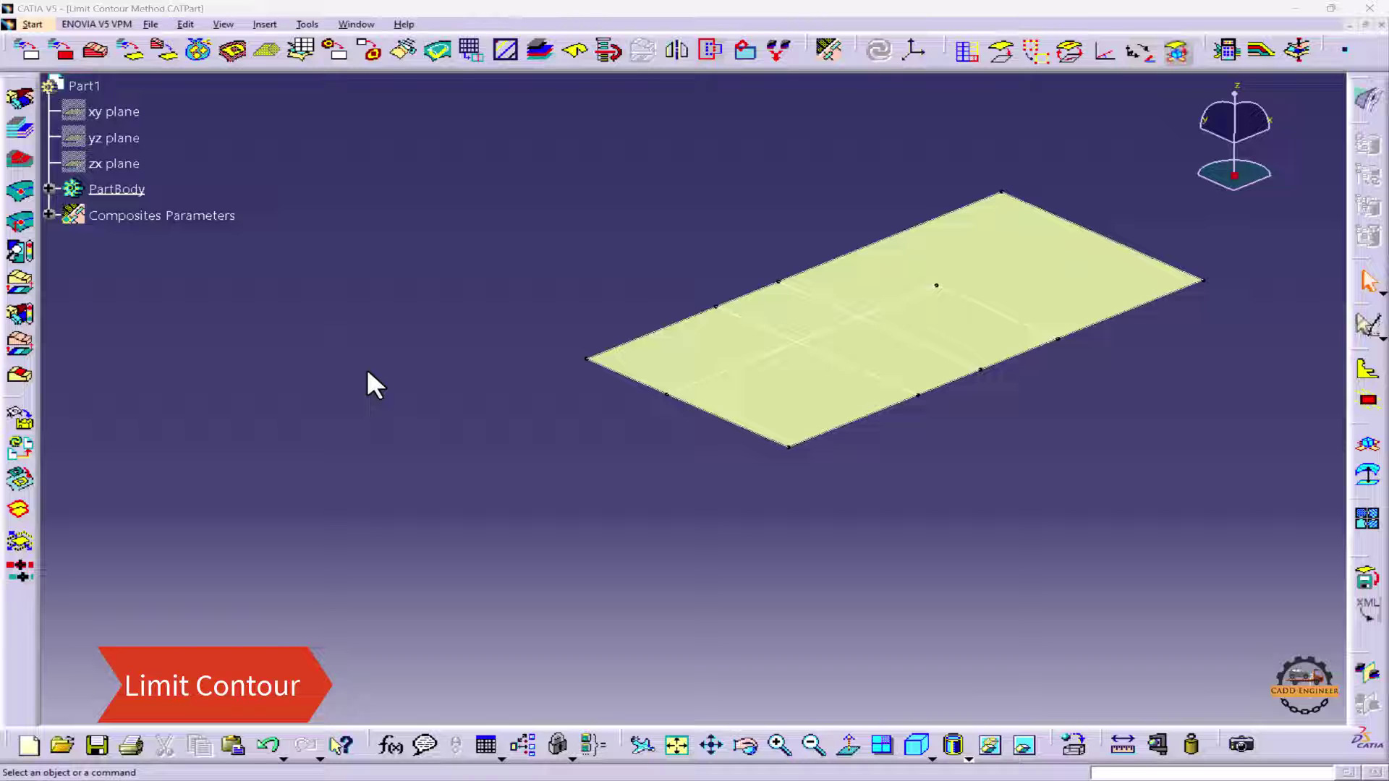
Step: Pan the plate toward the left of the view
middle_click_drag(688, 514, 569, 505)
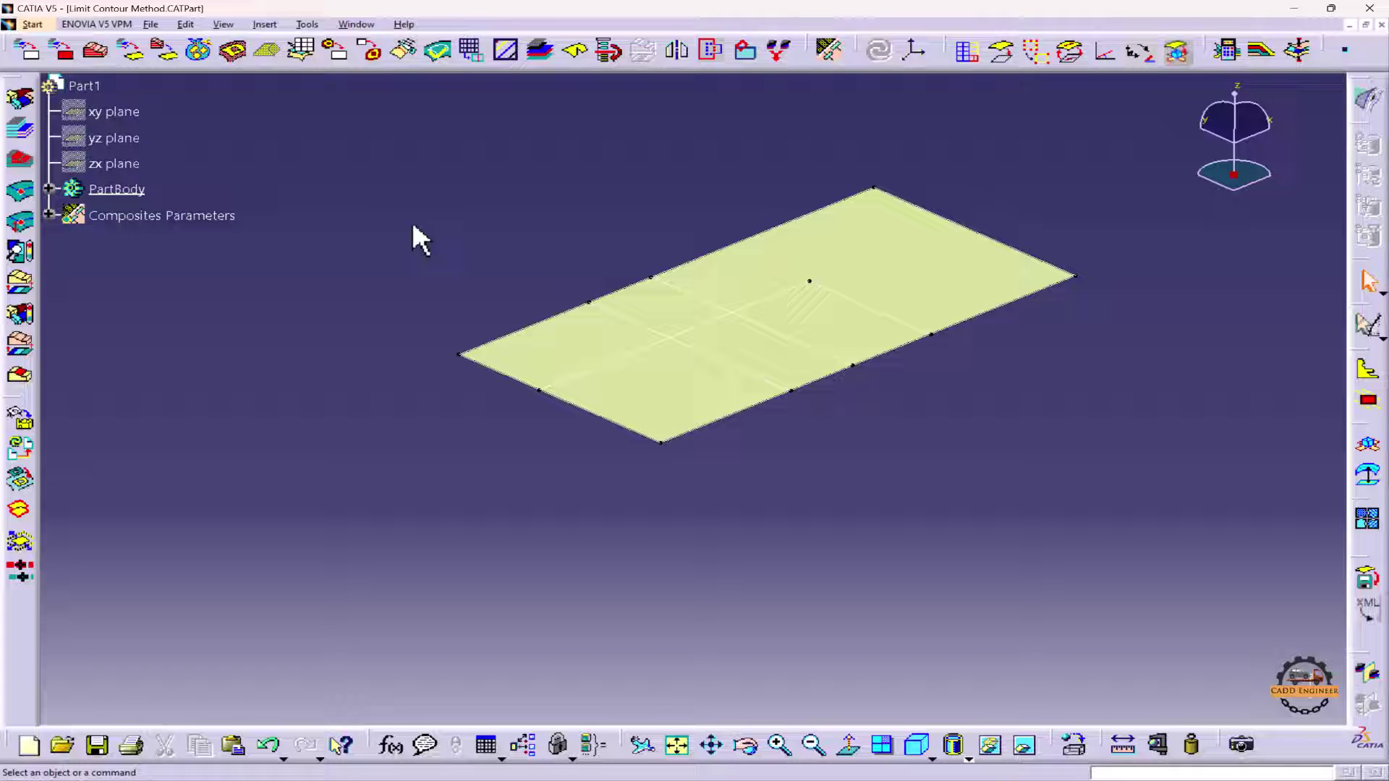
Step: Create Zones Group.1 on surface Fill.1, using a newly created axis system as its rosette
left_click(25, 99)
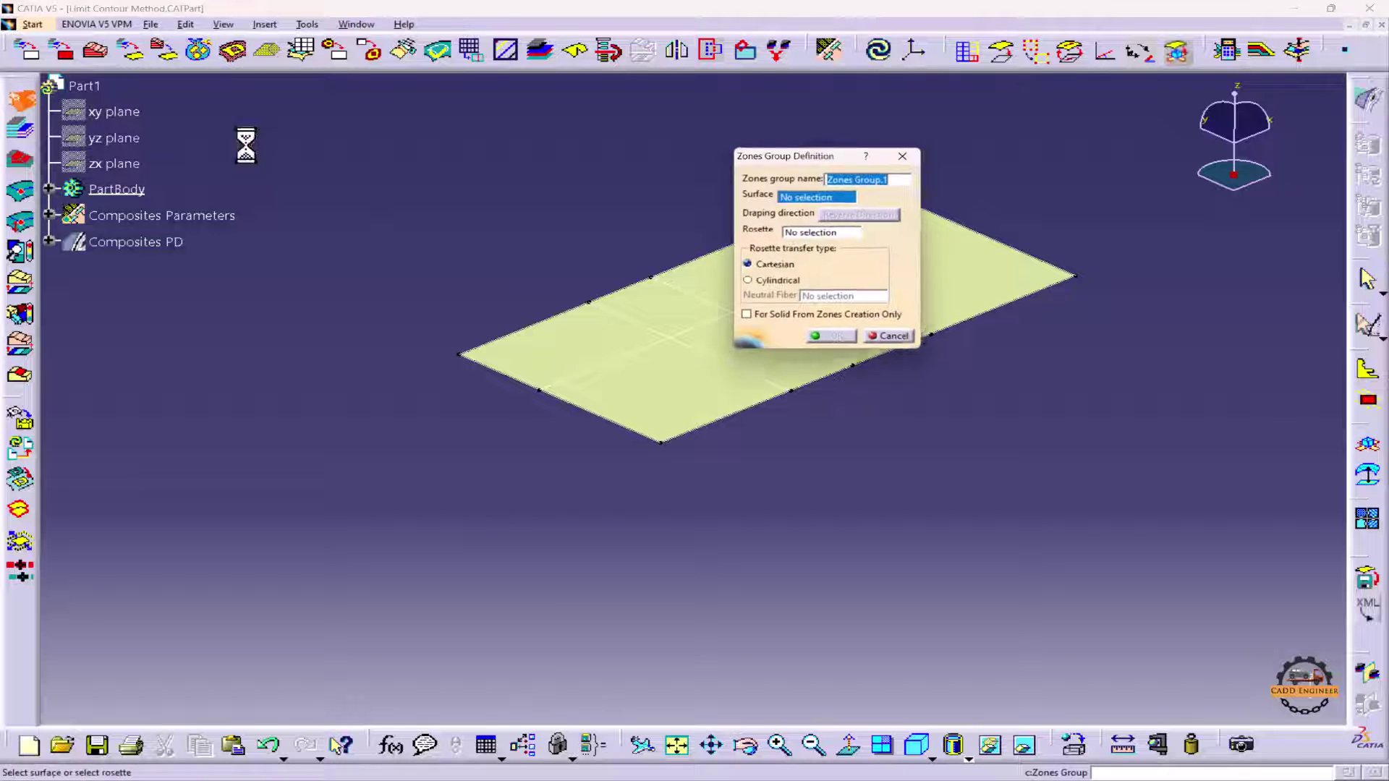
left_click_drag(761, 153, 246, 170)
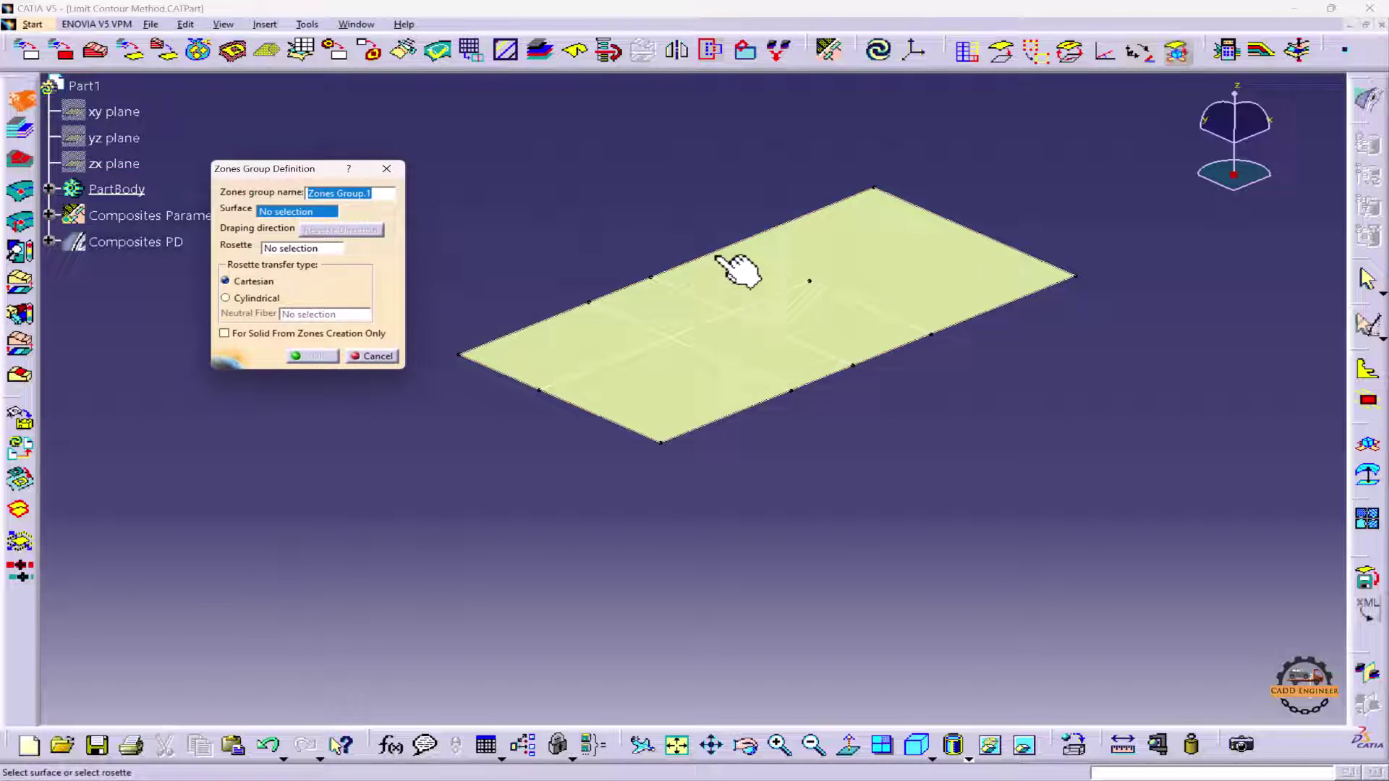
left_click(789, 250)
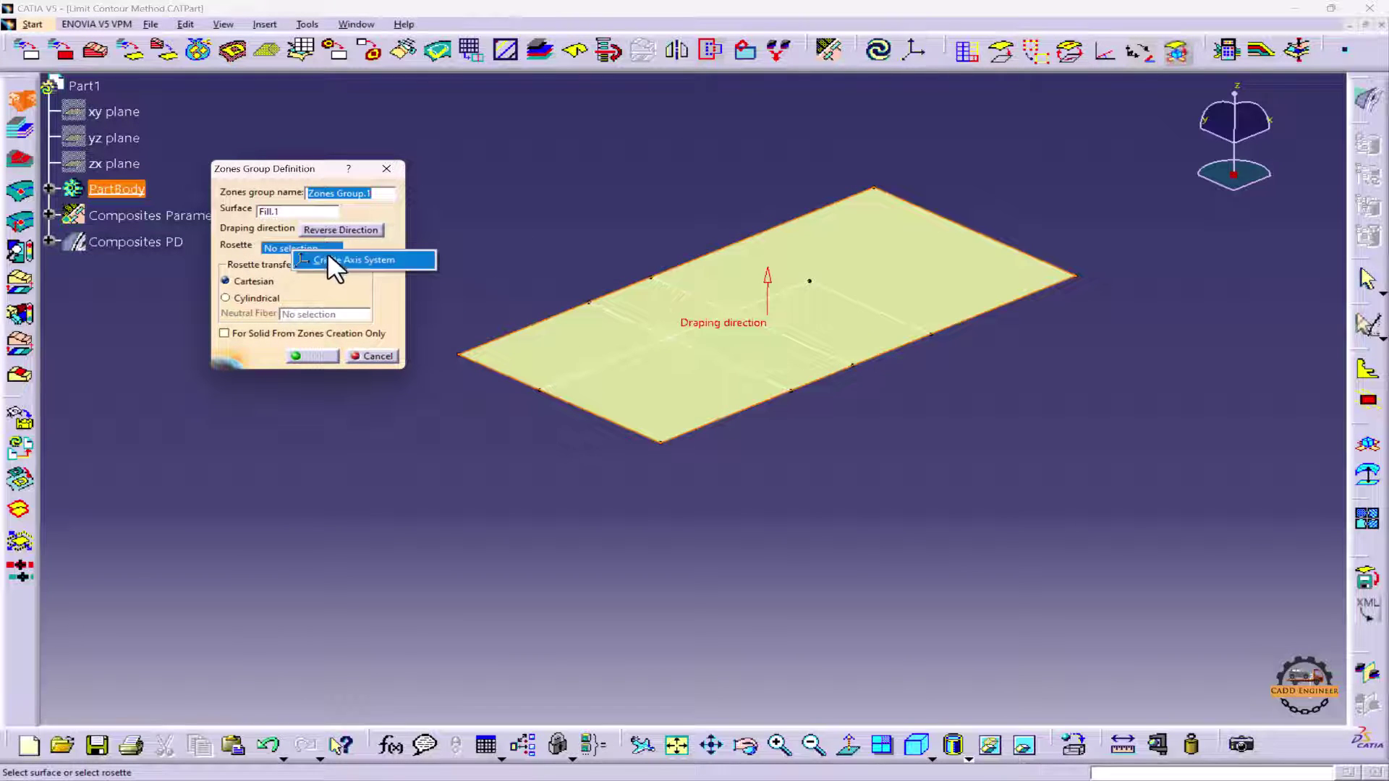
left_click(327, 258)
left_click(1085, 325)
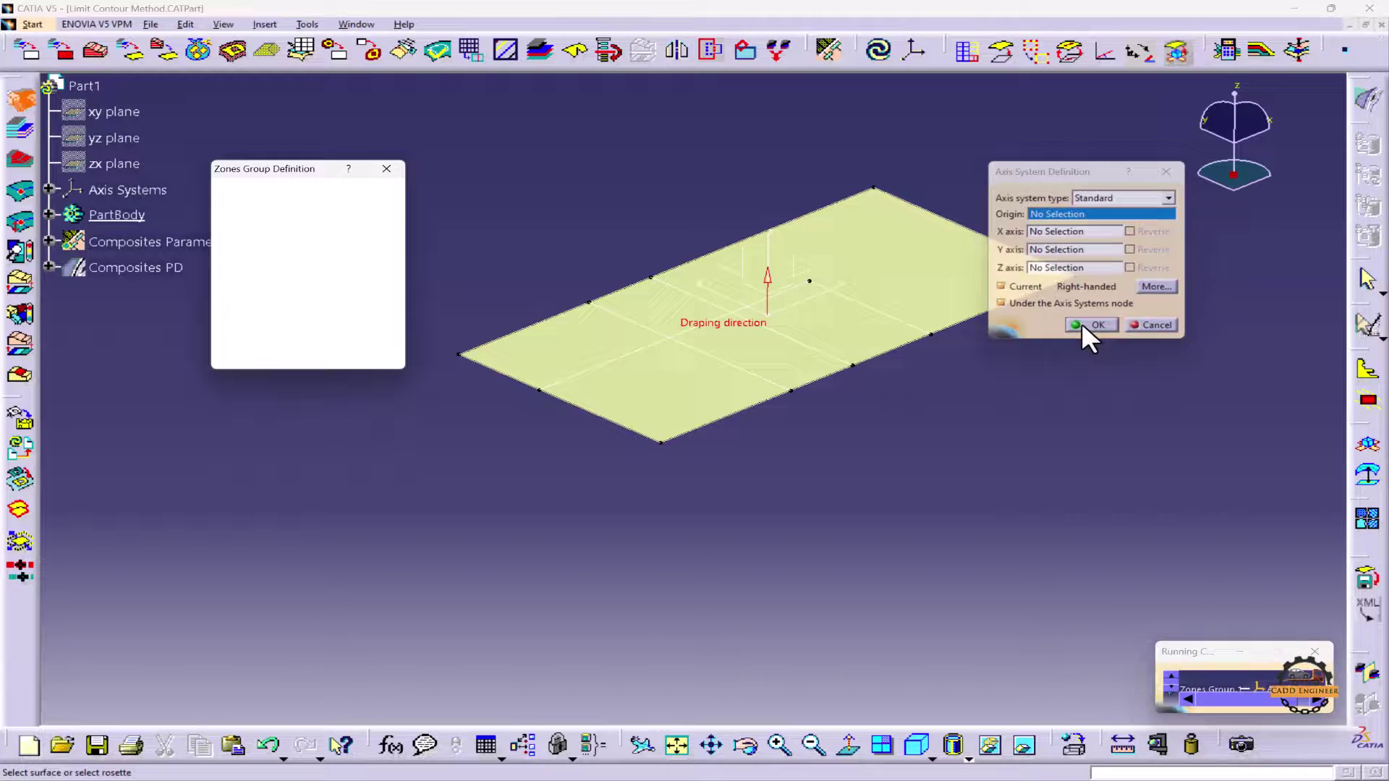
left_click(315, 356)
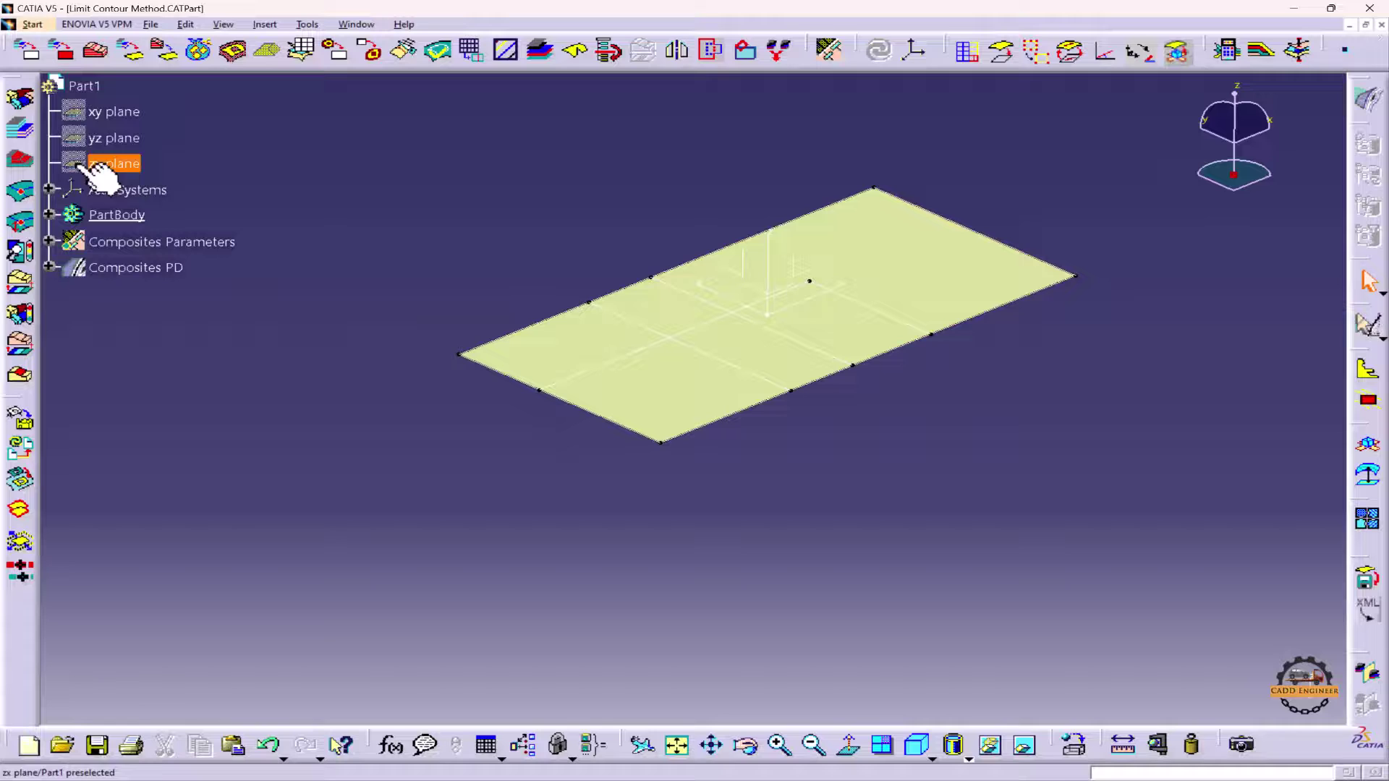
left_click(20, 129)
Step: Make Zone.1 from the closed contour Boundary.2, Boundary.3, Intersect.3 and Boundary.1
middle_click_drag(642, 149, 850, 174)
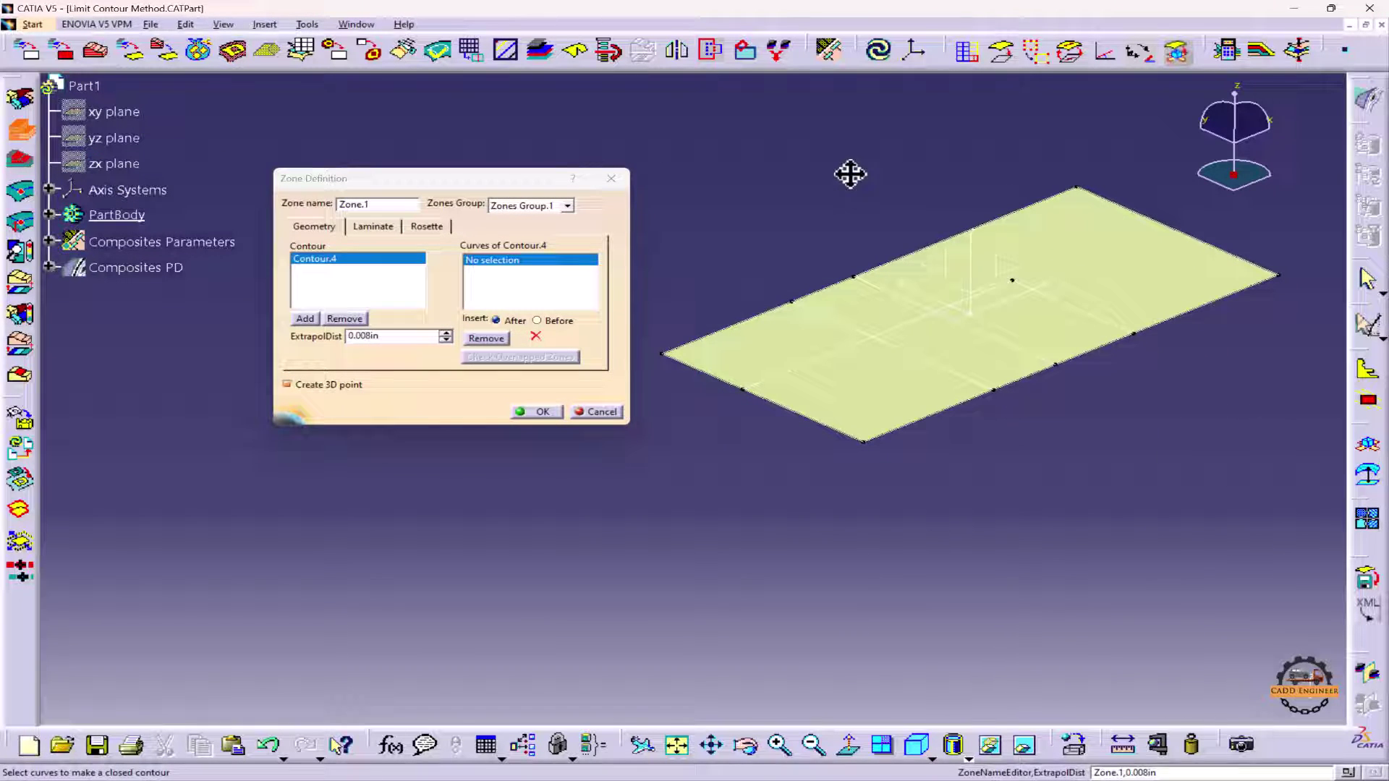
left_click(711, 375)
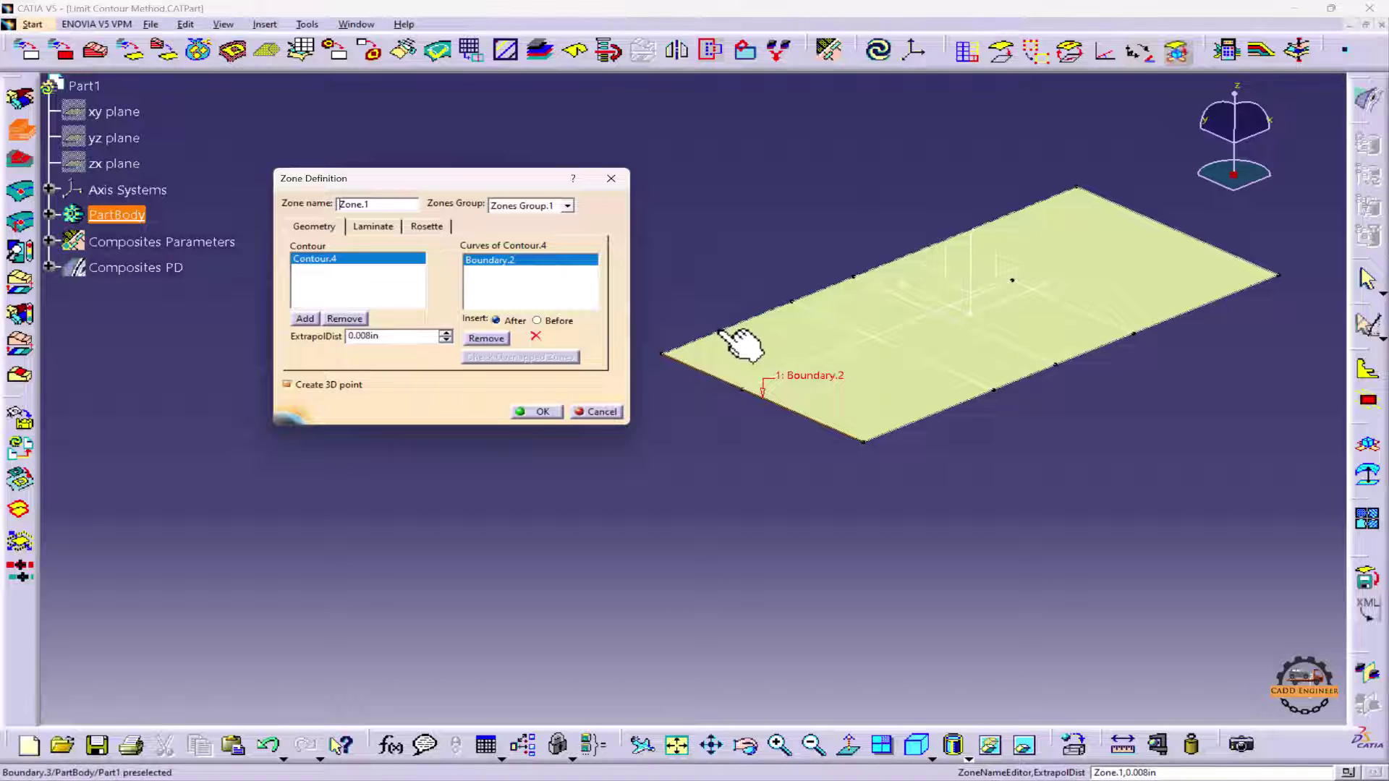
left_click(861, 275)
left_click(954, 320)
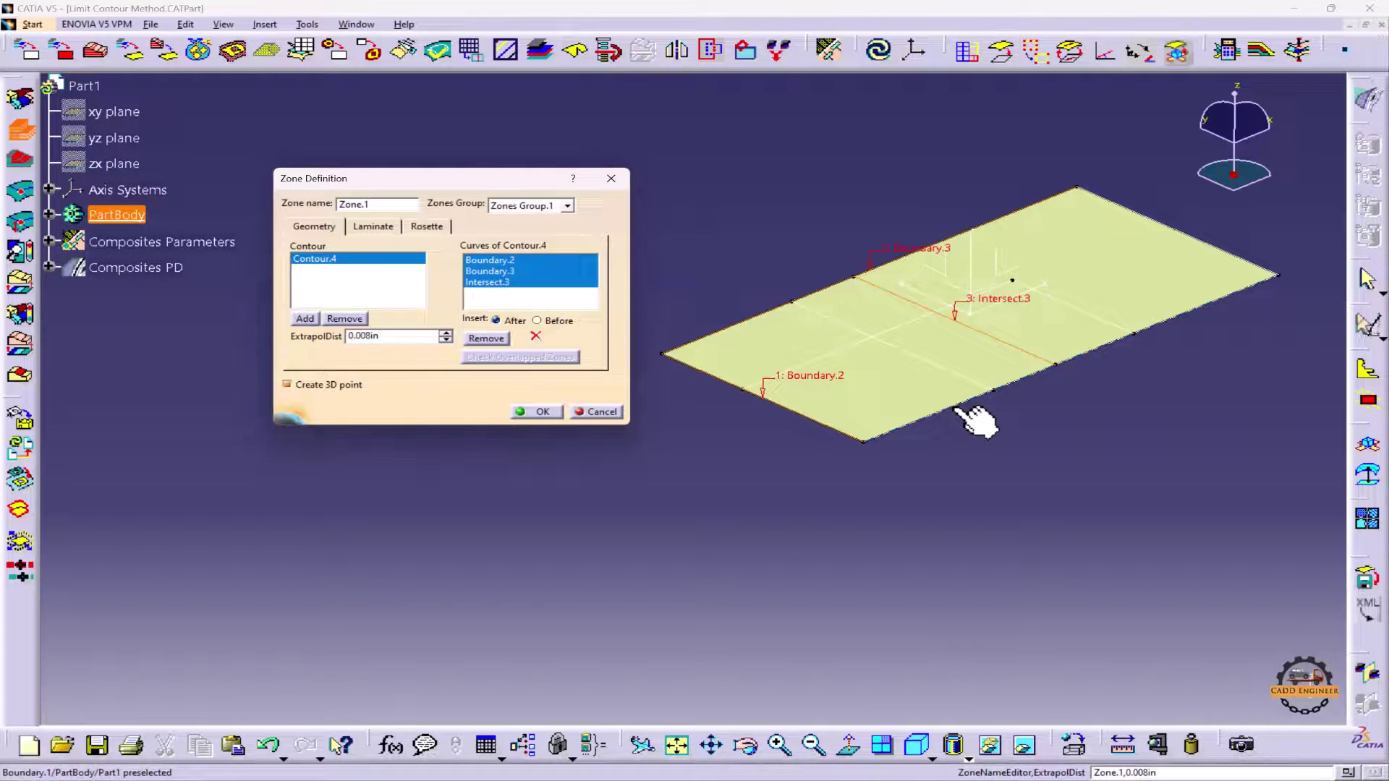
left_click(959, 405)
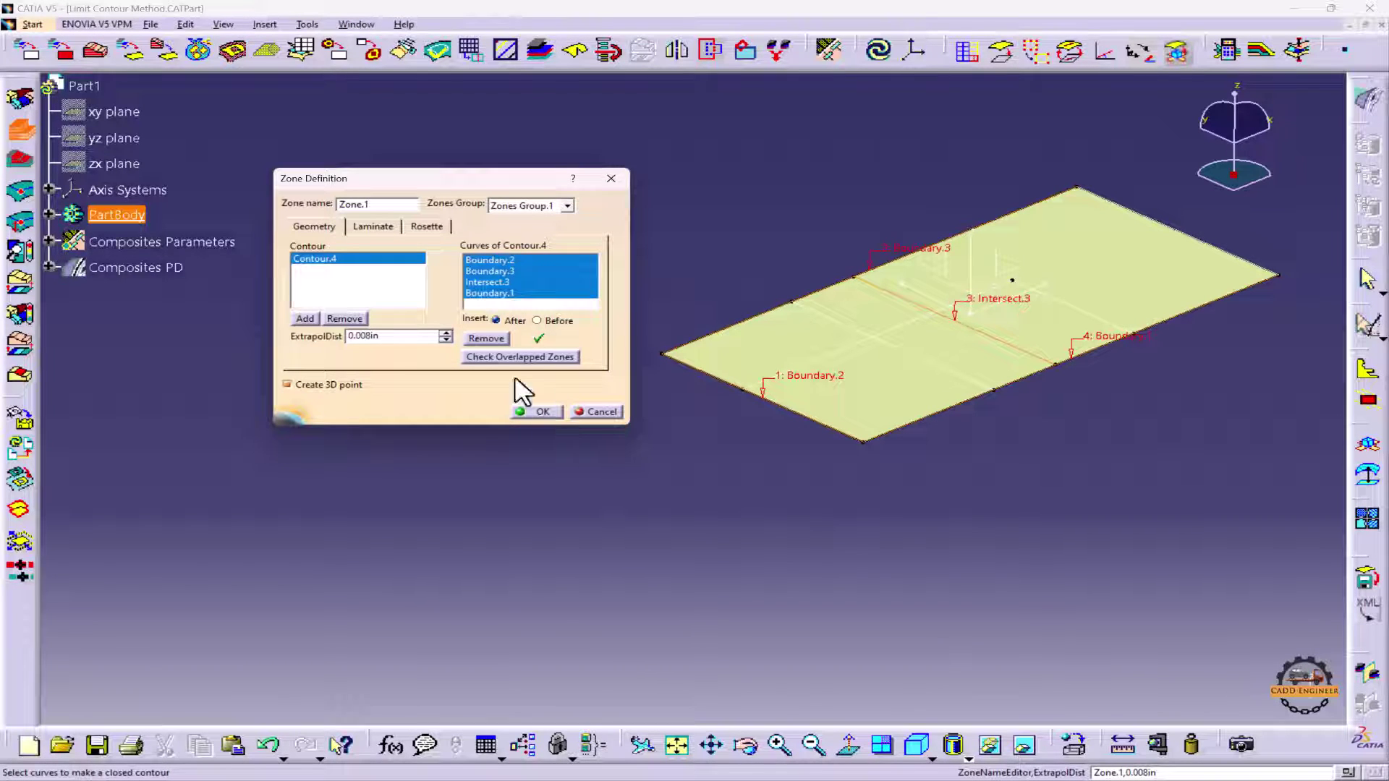
left_click(535, 411)
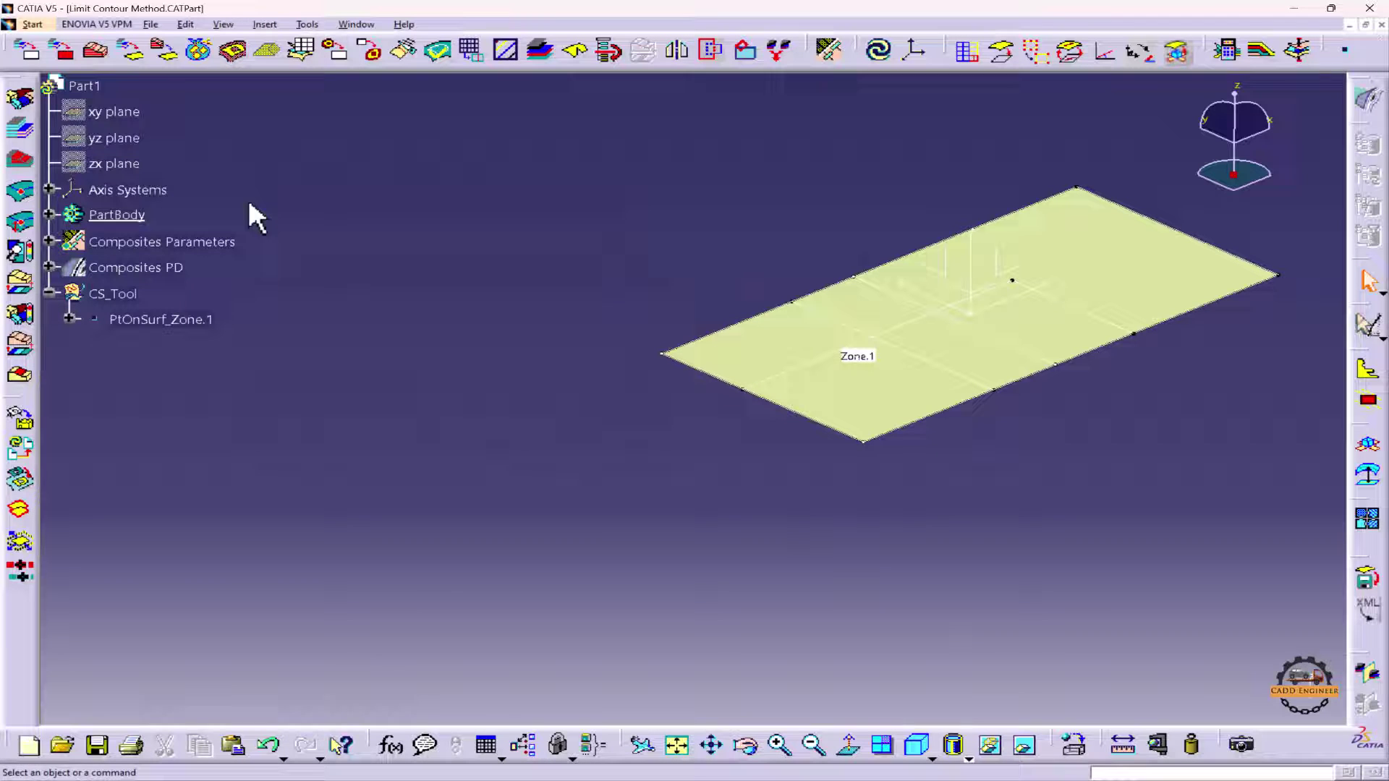
Step: Add Zone.2 from the contour Intersect.3, Boundary.3, Boundary.4 and Boundary.1
left_click(21, 127)
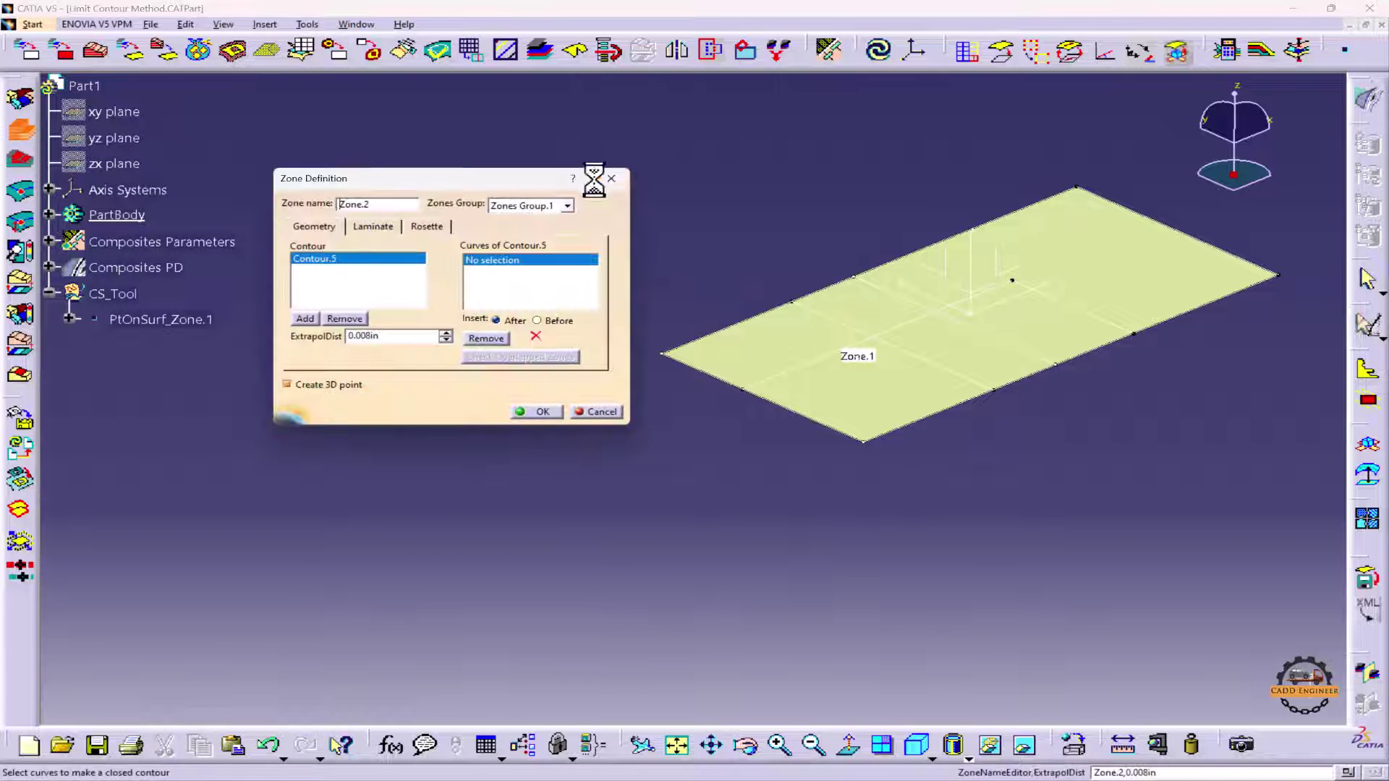
left_click(872, 284)
left_click(881, 269)
left_click(1150, 220)
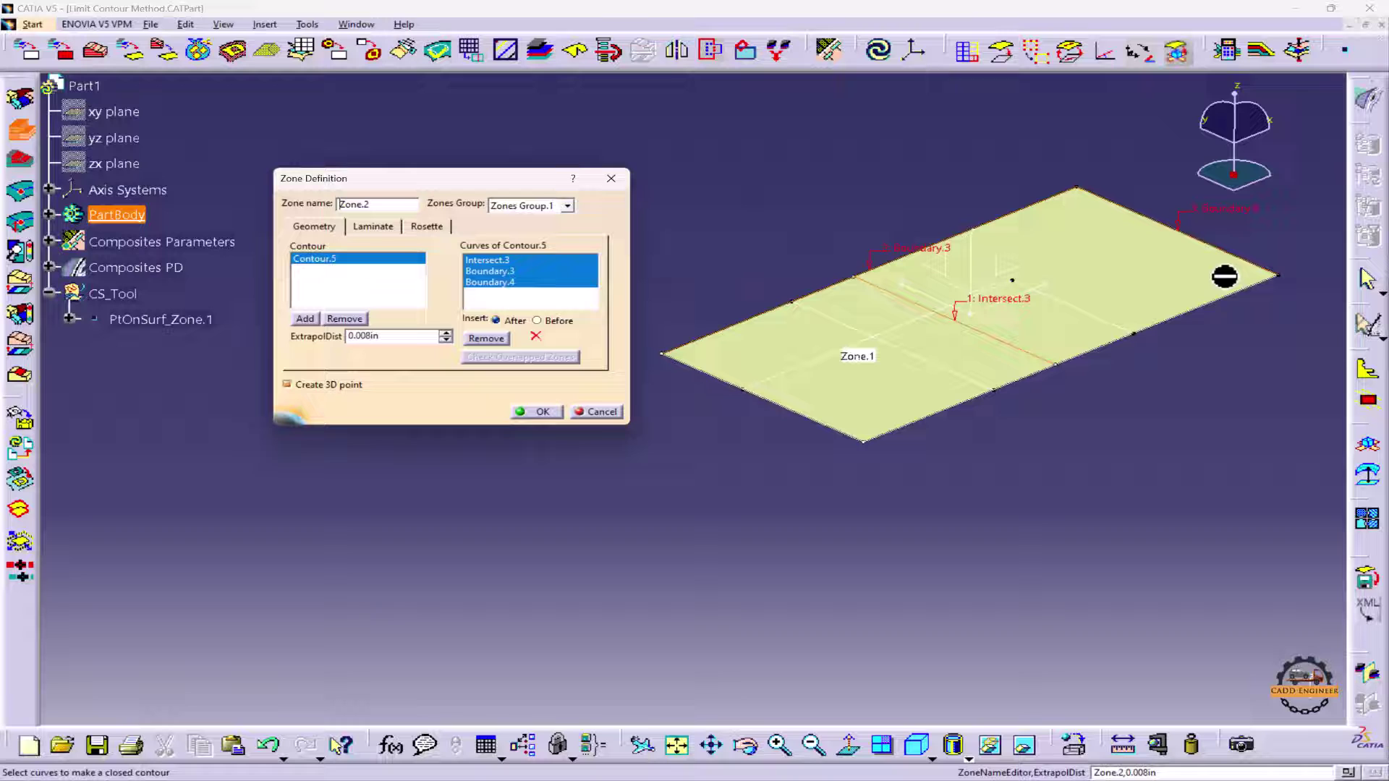
left_click(1072, 356)
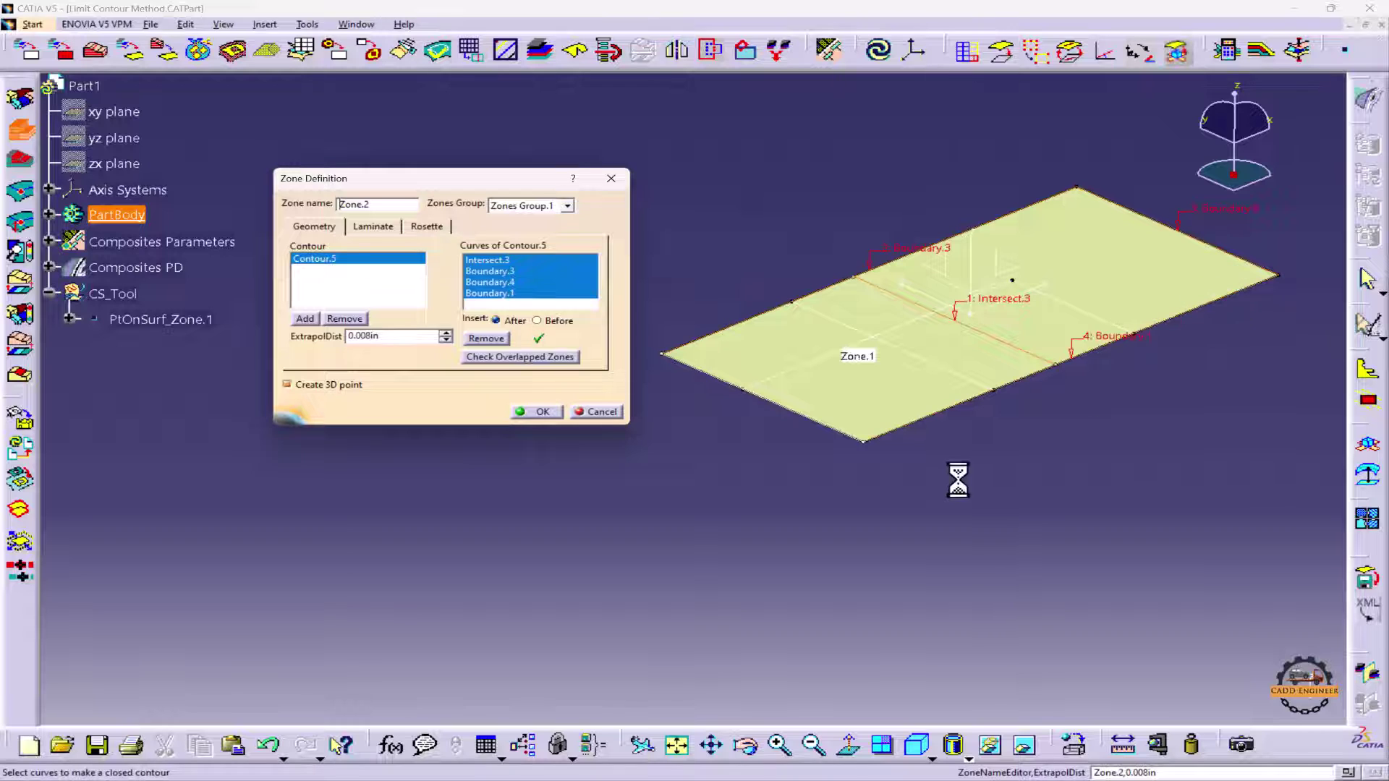
left_click(540, 409)
middle_click_drag(434, 387, 372, 384)
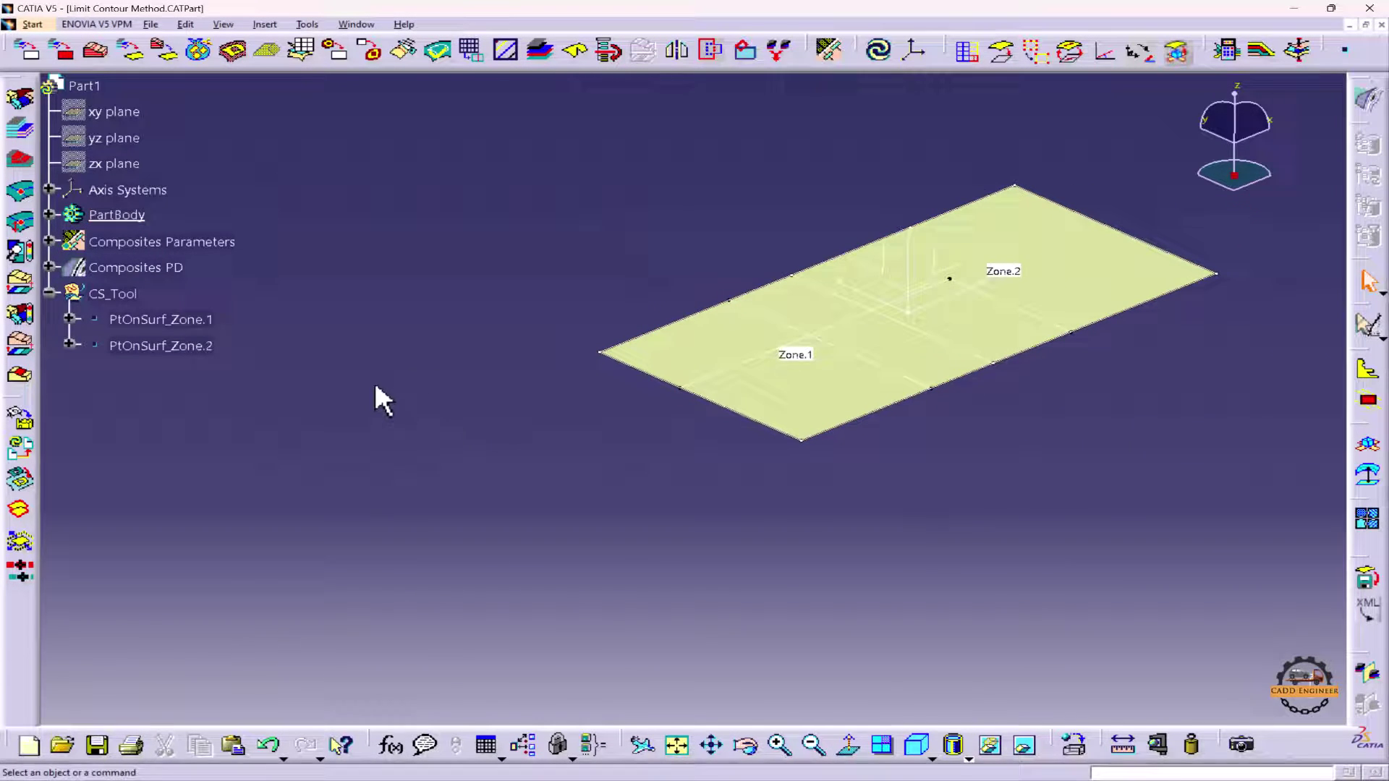
Step: Create Trans Zone.1 on Zone.1, contoured by Intersect.4, Boundary.3 and Intersect.3
left_click(20, 159)
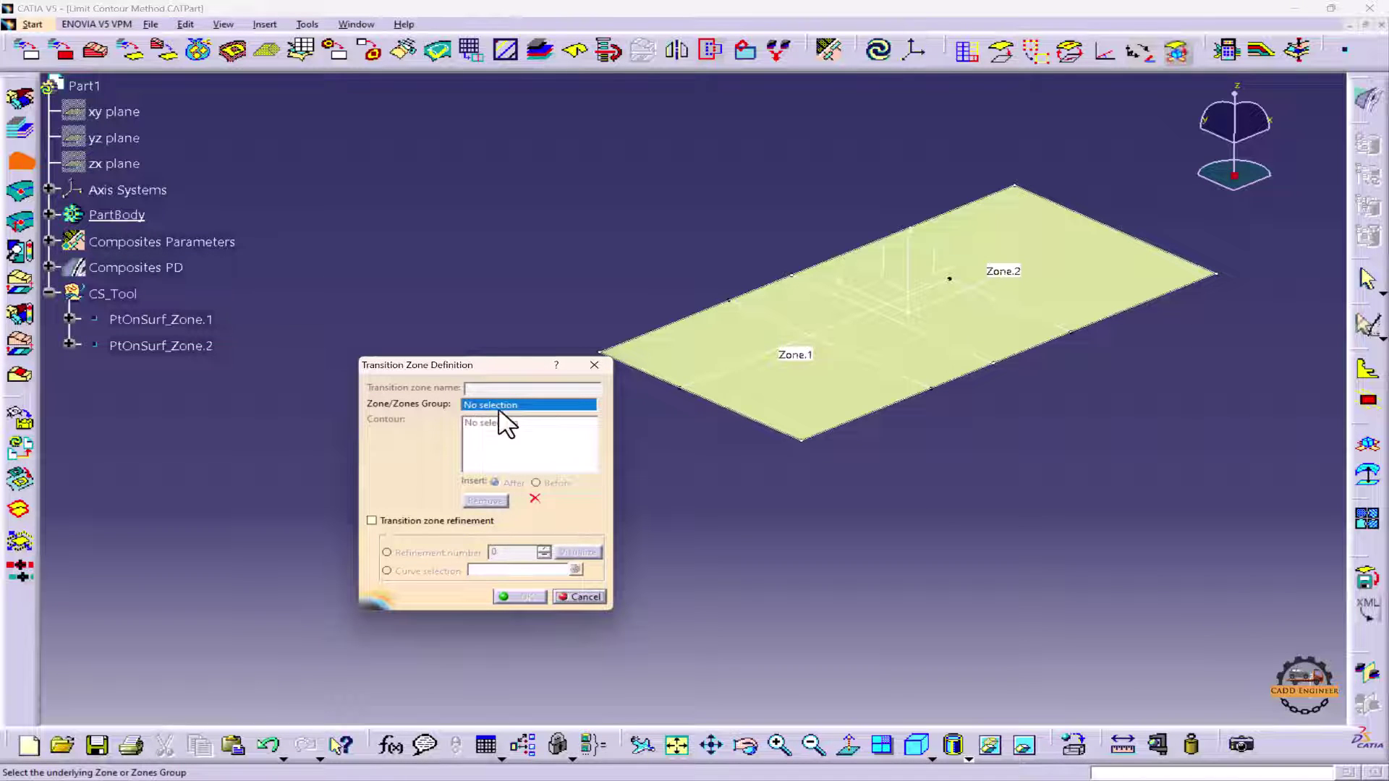
left_click(796, 356)
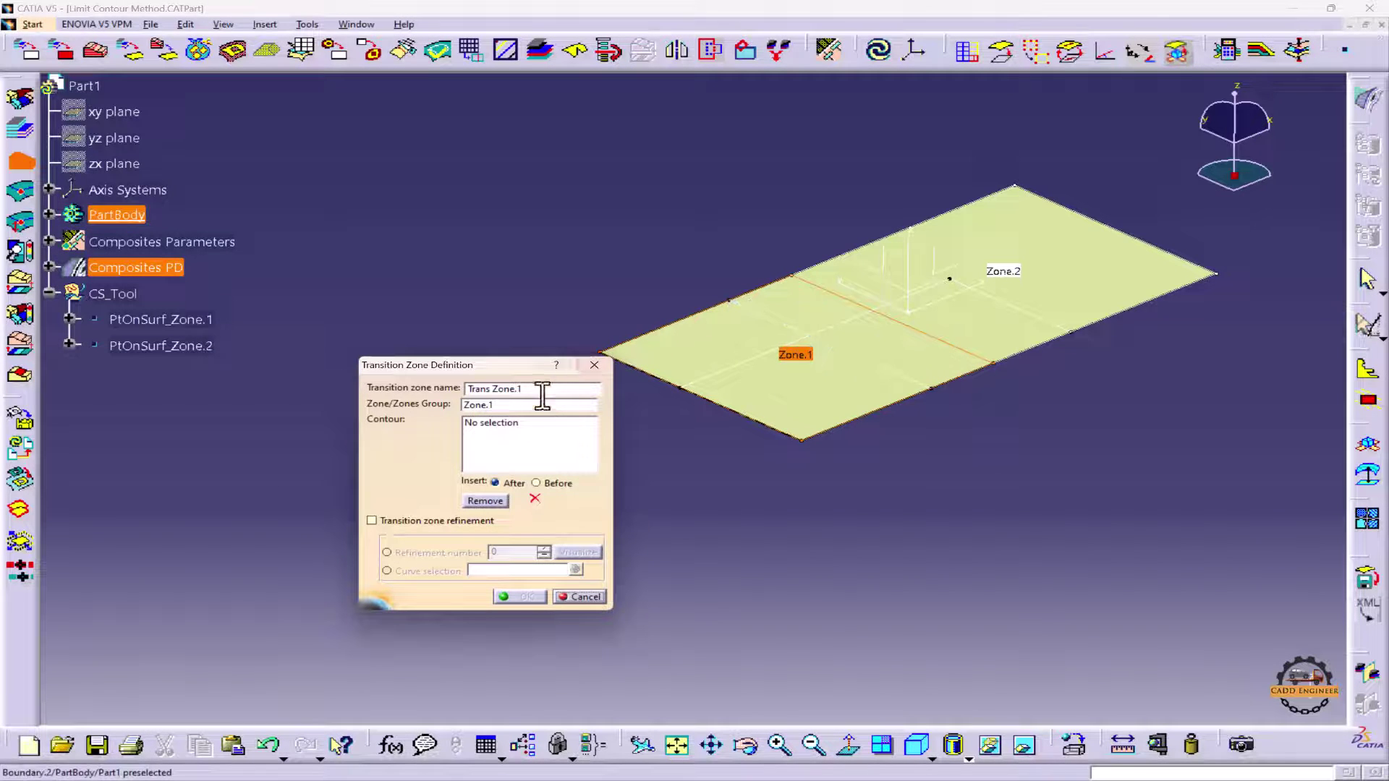
left_click(756, 308)
left_click(766, 285)
left_click(830, 289)
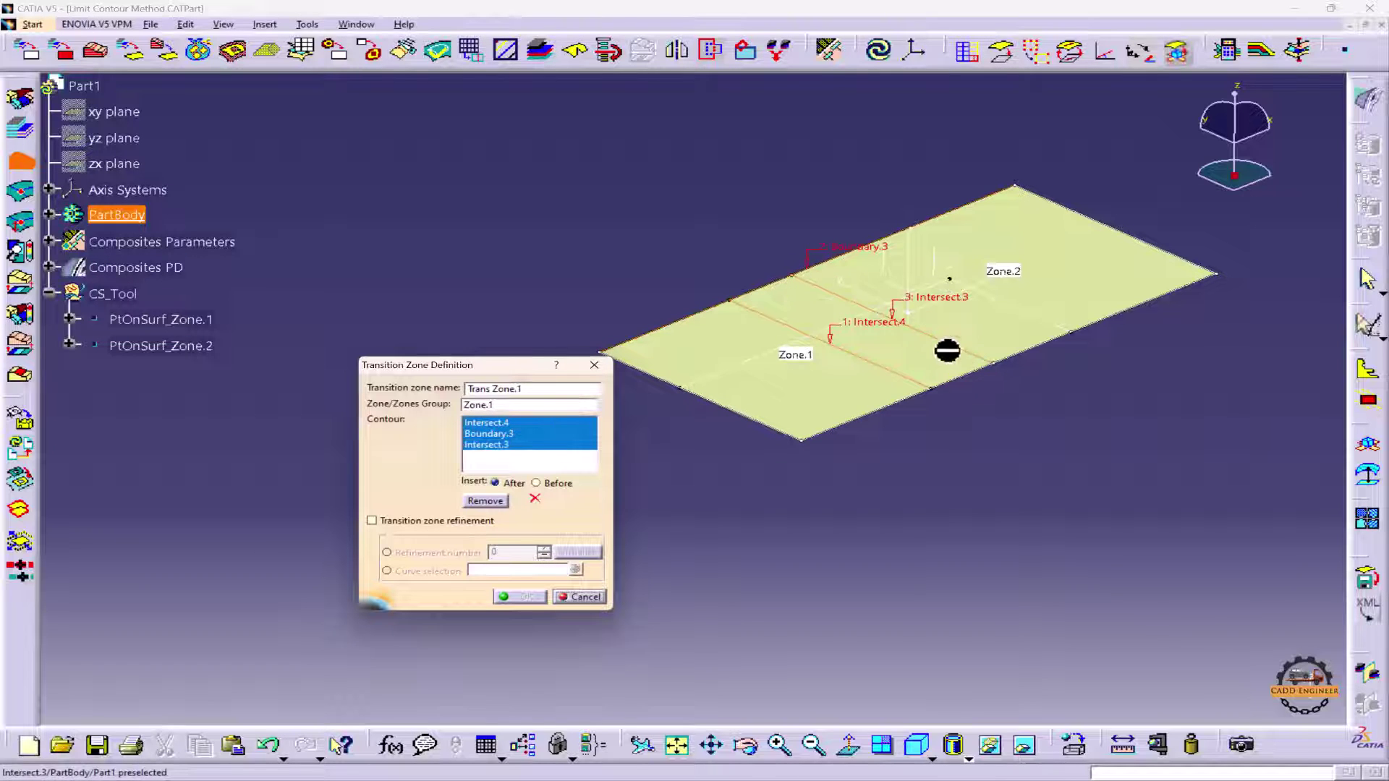
left_click(518, 598)
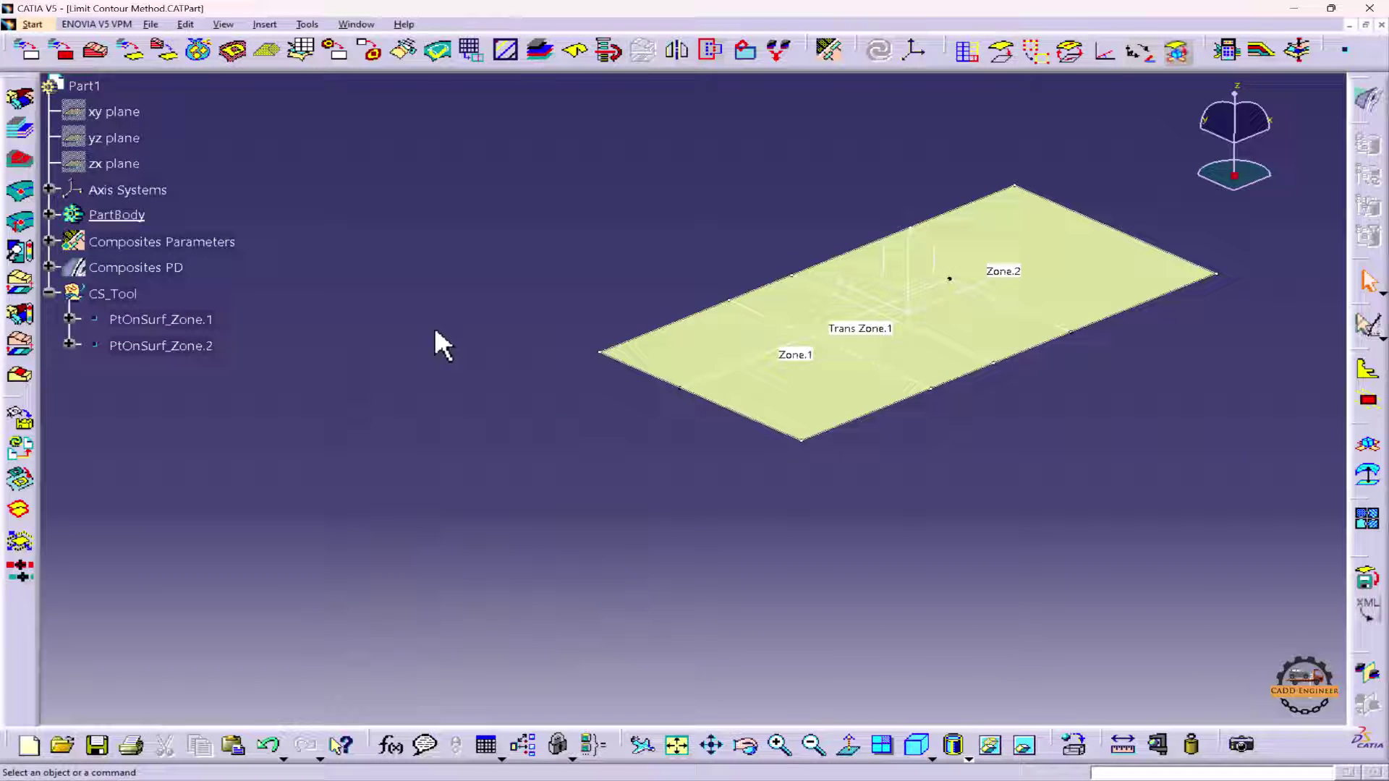
Step: Set Zone.1's laminate to S1454_G803 with 2 plies each at 0°, 45° and -45°
left_click(49, 267)
double_click(156, 320)
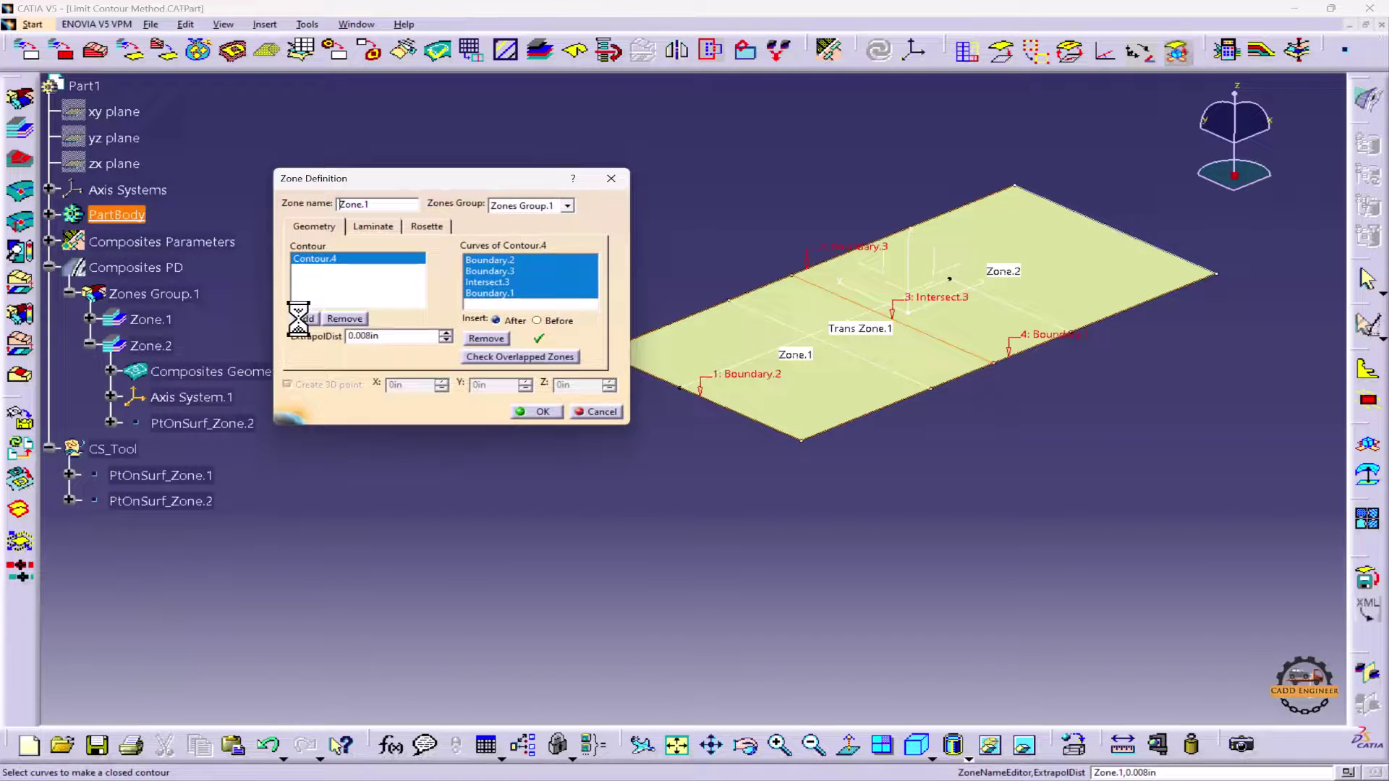
left_click(373, 226)
left_click(347, 259)
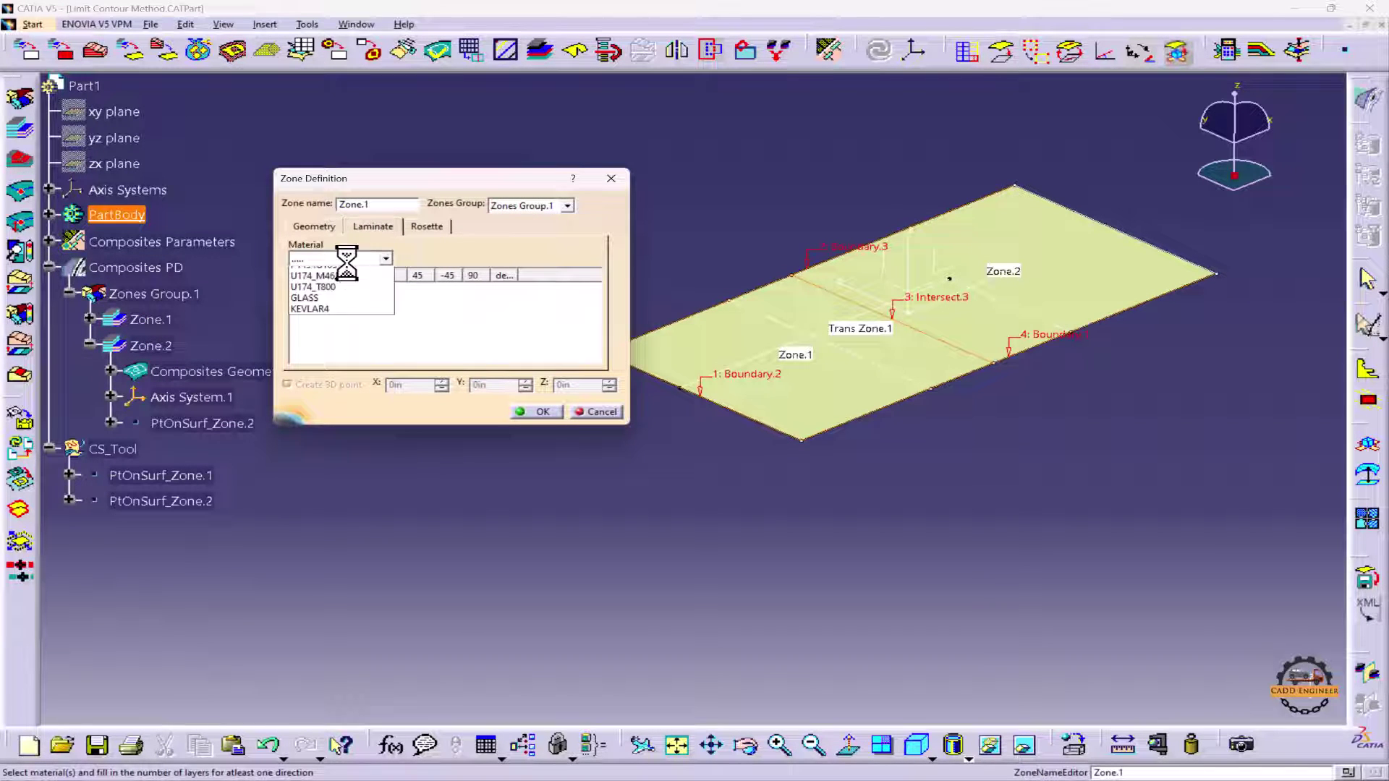
scroll(347, 275, "up", 2)
left_click(340, 285)
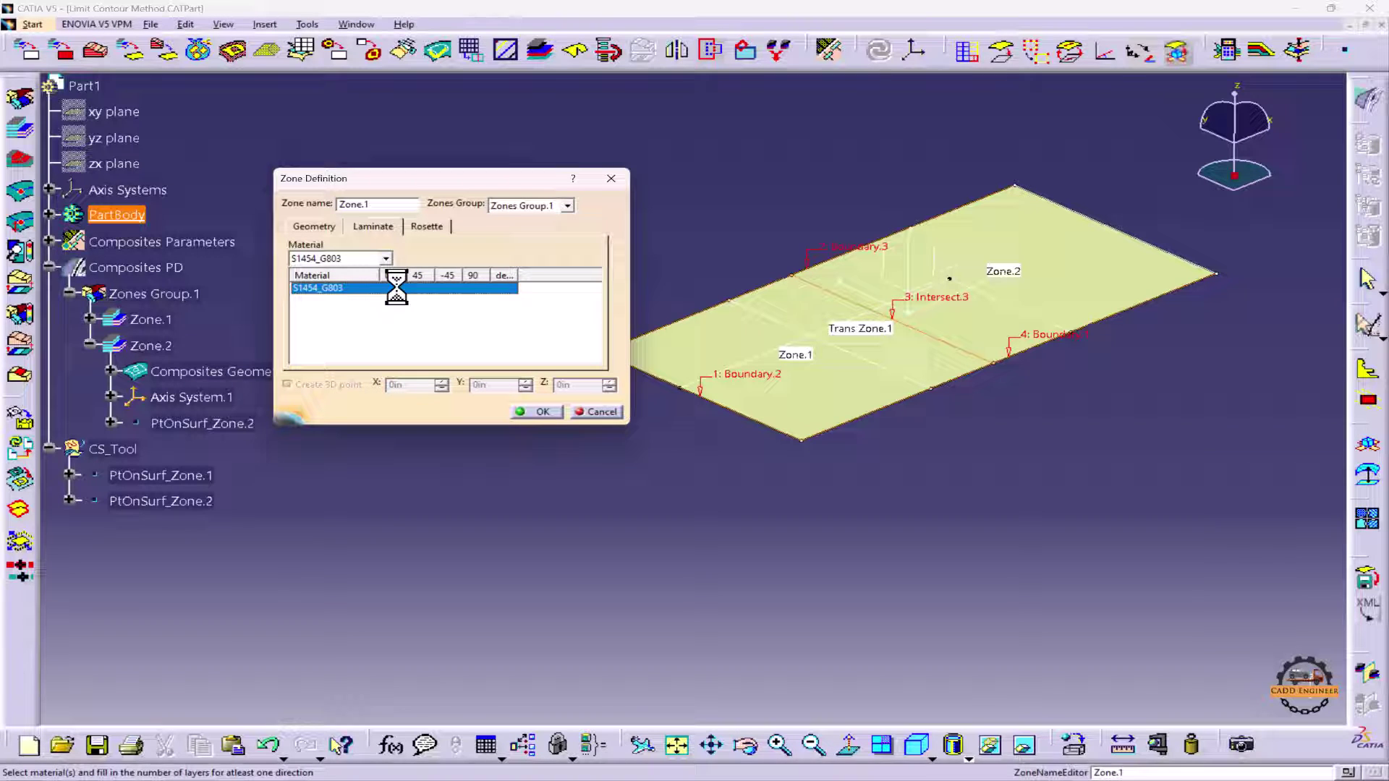
left_click(390, 288)
left_click(416, 288)
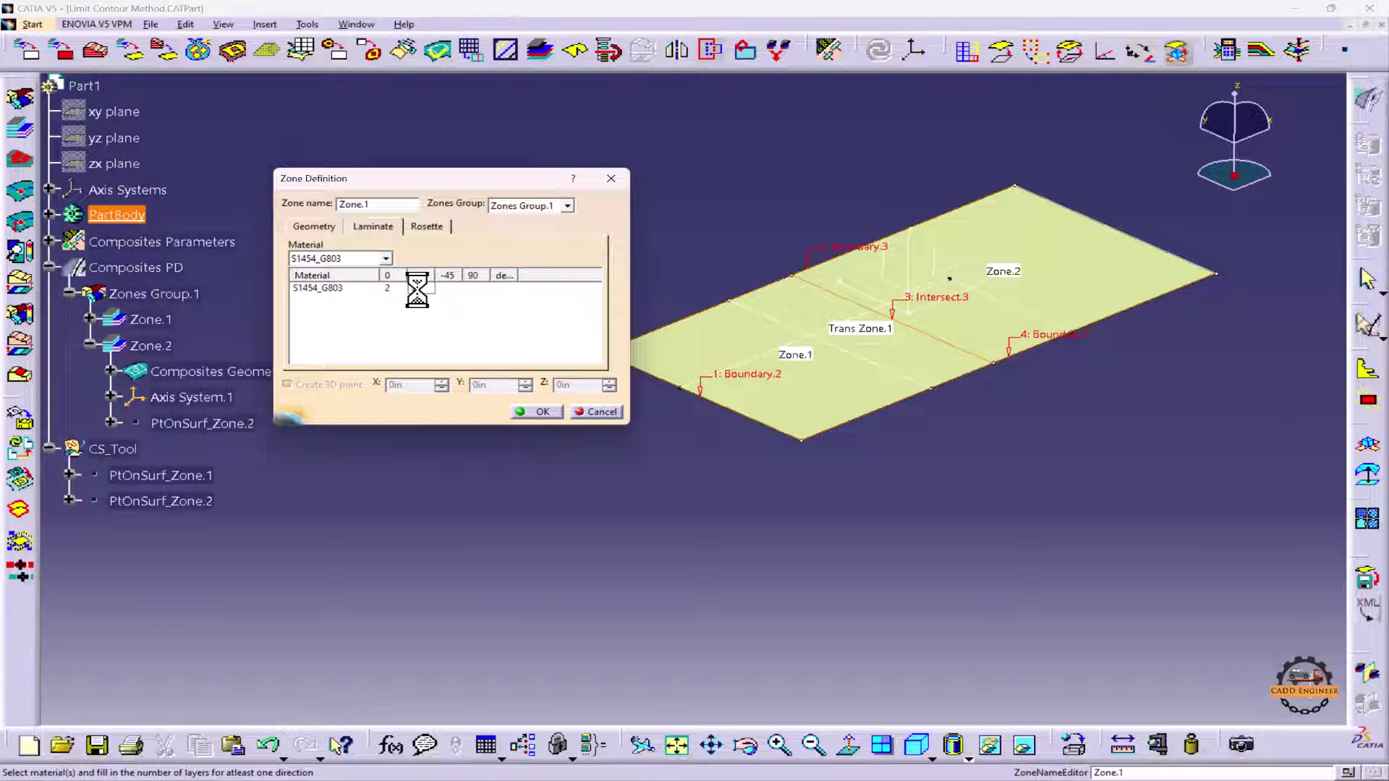
left_click(447, 288)
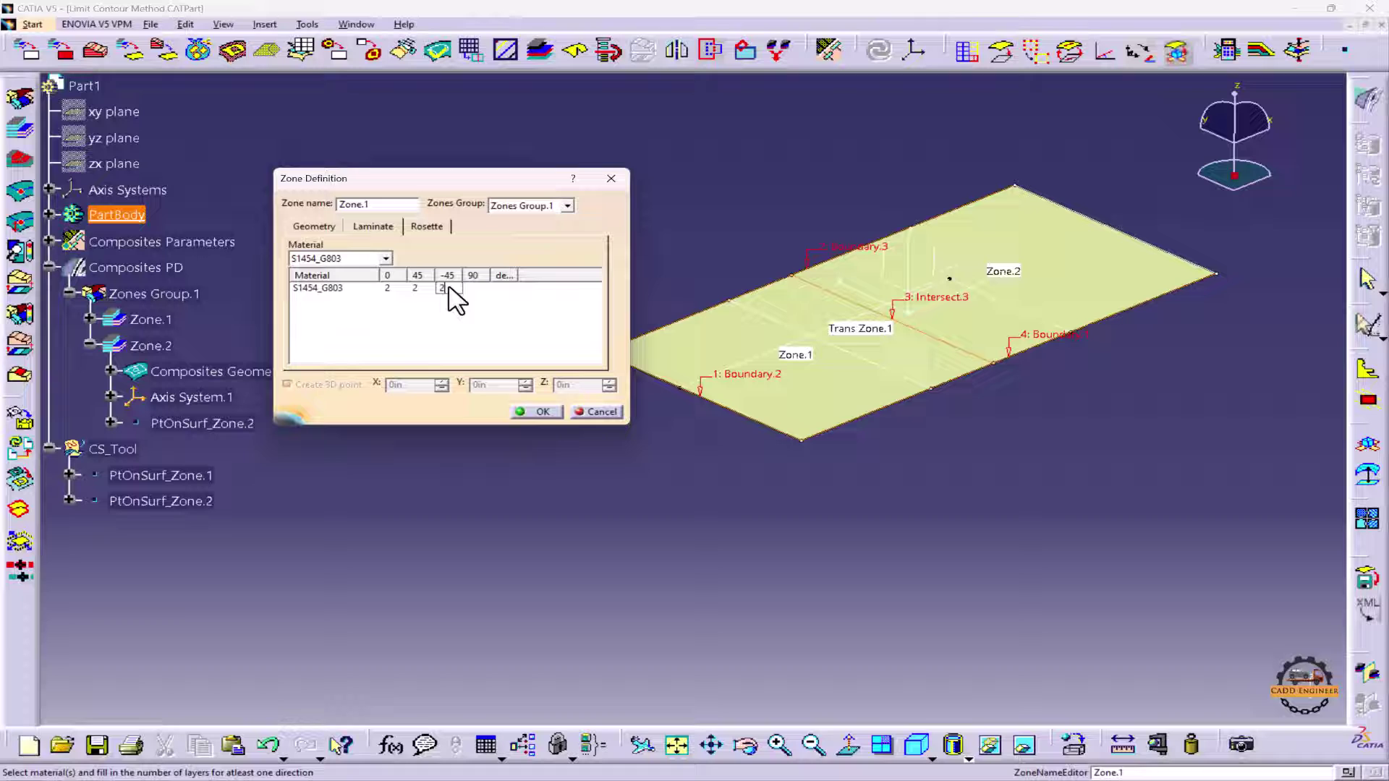
left_click(475, 289)
left_click(539, 411)
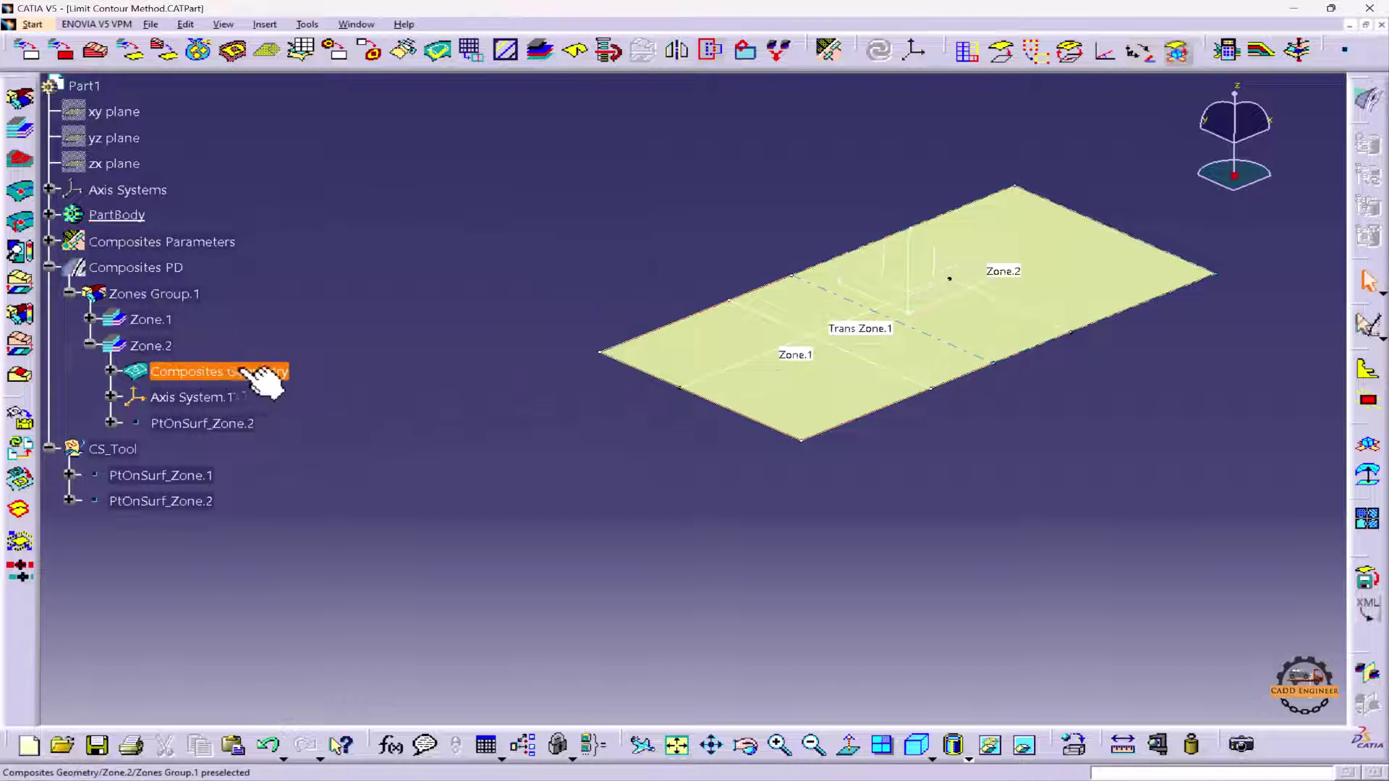
Step: Set Zone.2's laminate to S1454_G803 with 4 plies at 0°, 6 at 45° and 4 at -45°
double_click(156, 347)
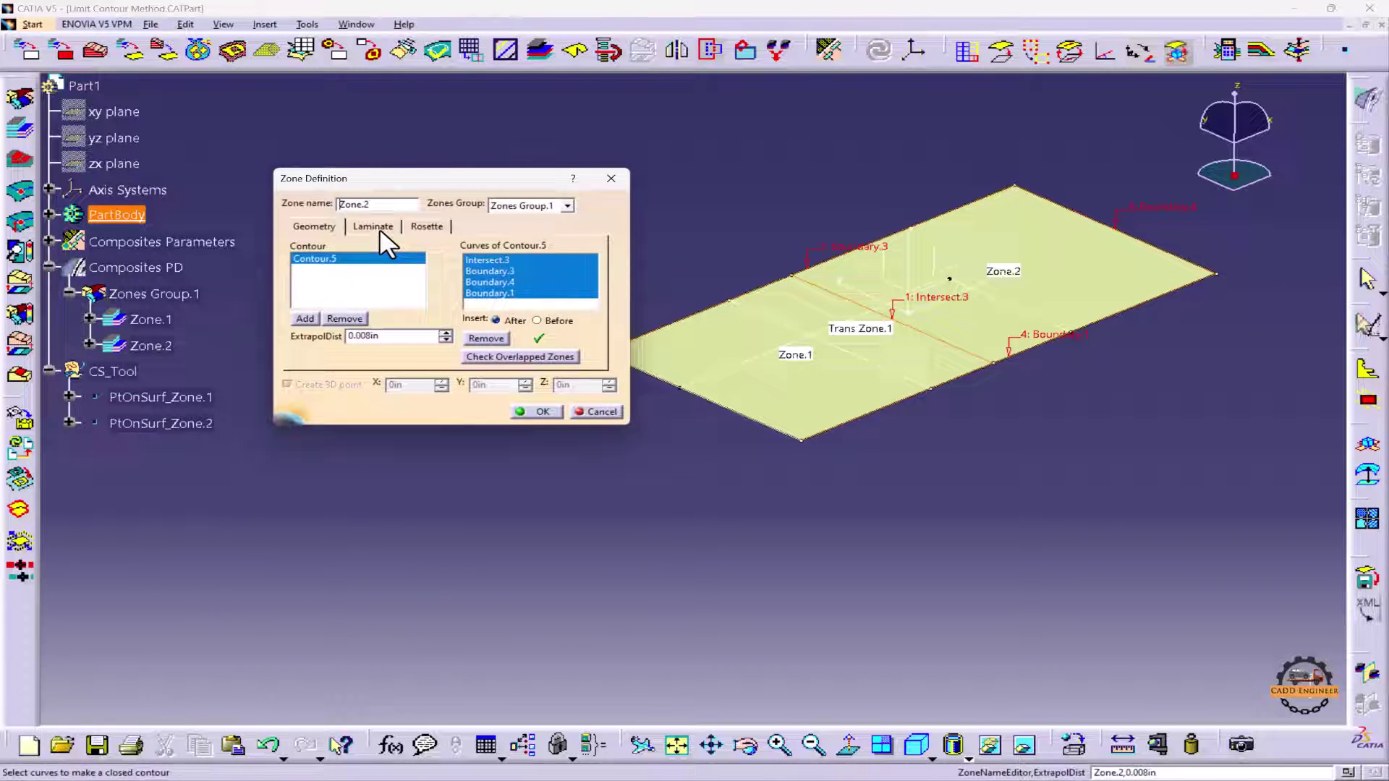
left_click(373, 227)
left_click(365, 259)
left_click(372, 285)
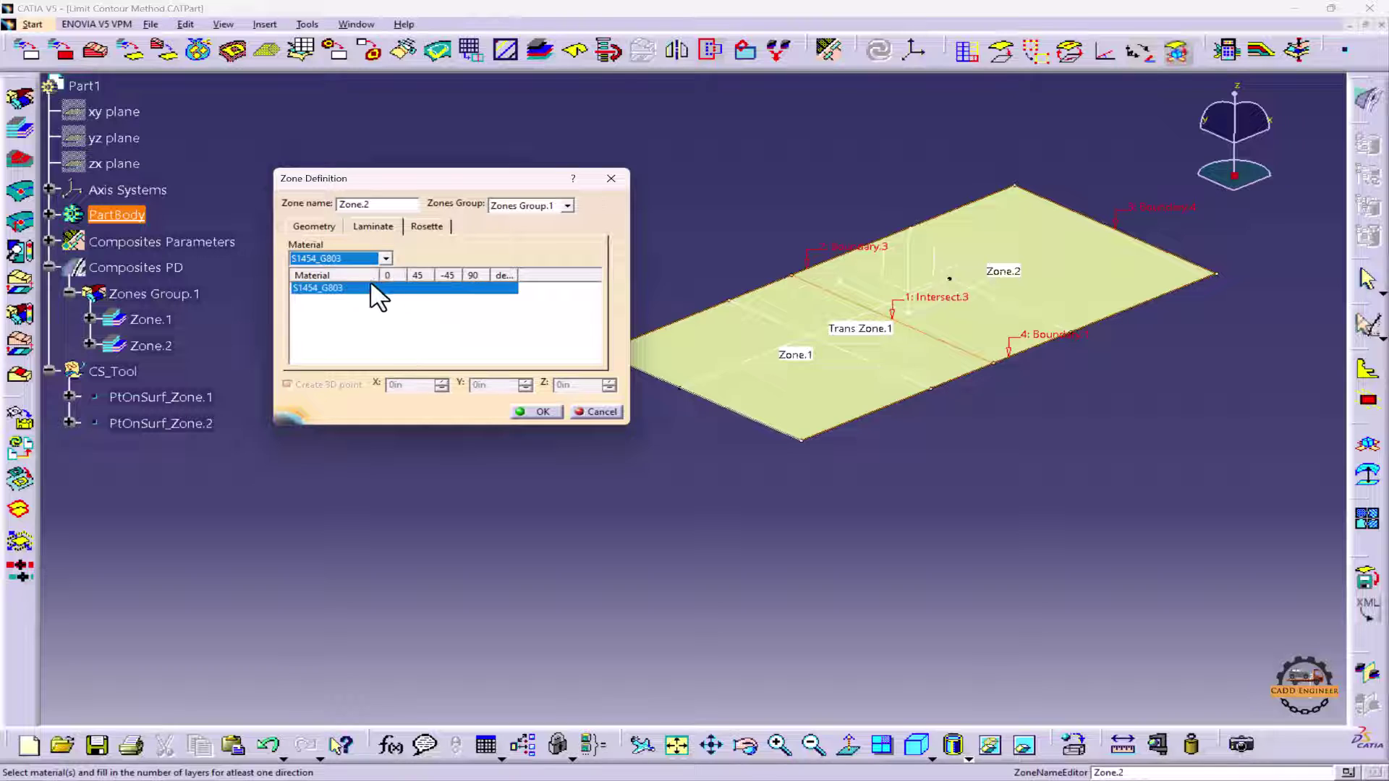
left_click(388, 287)
type("4")
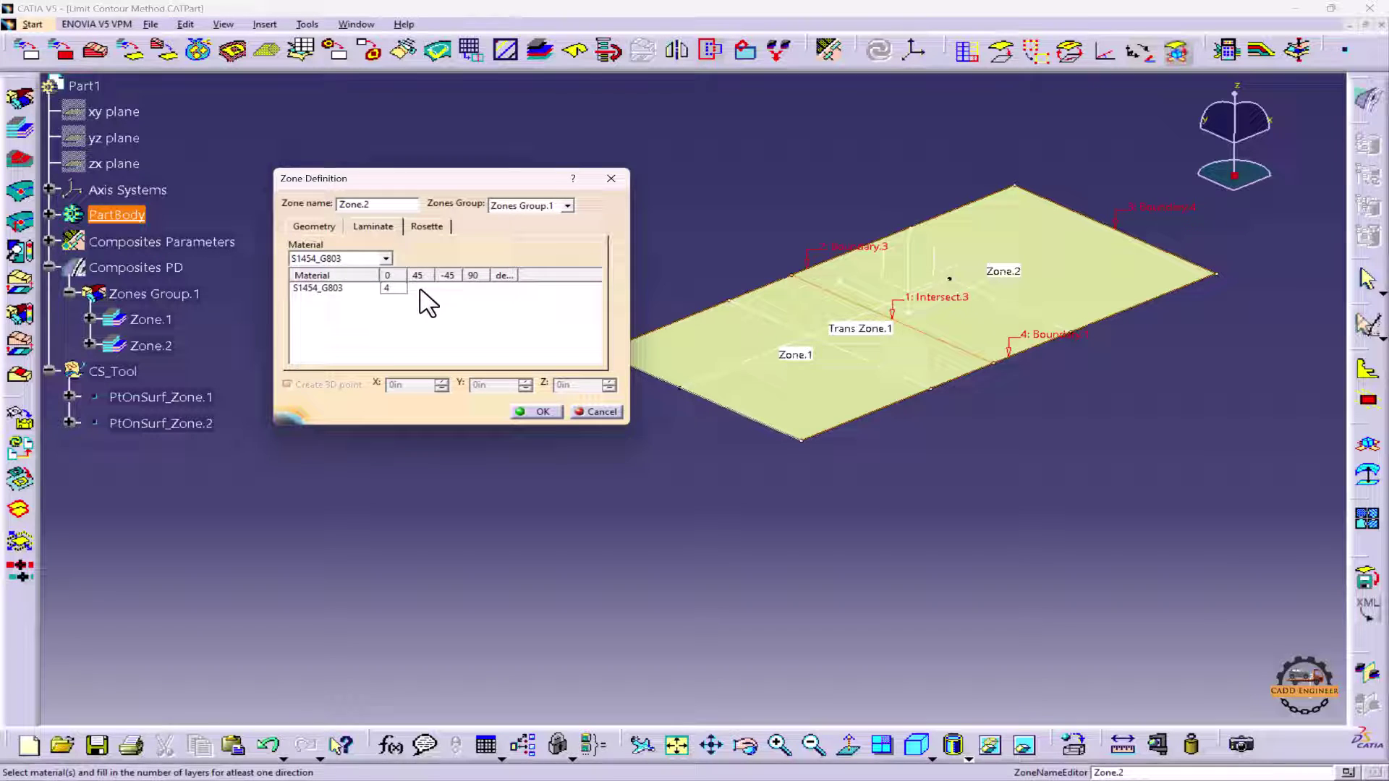
left_click(418, 288)
type("5")
left_click(450, 289)
type("4")
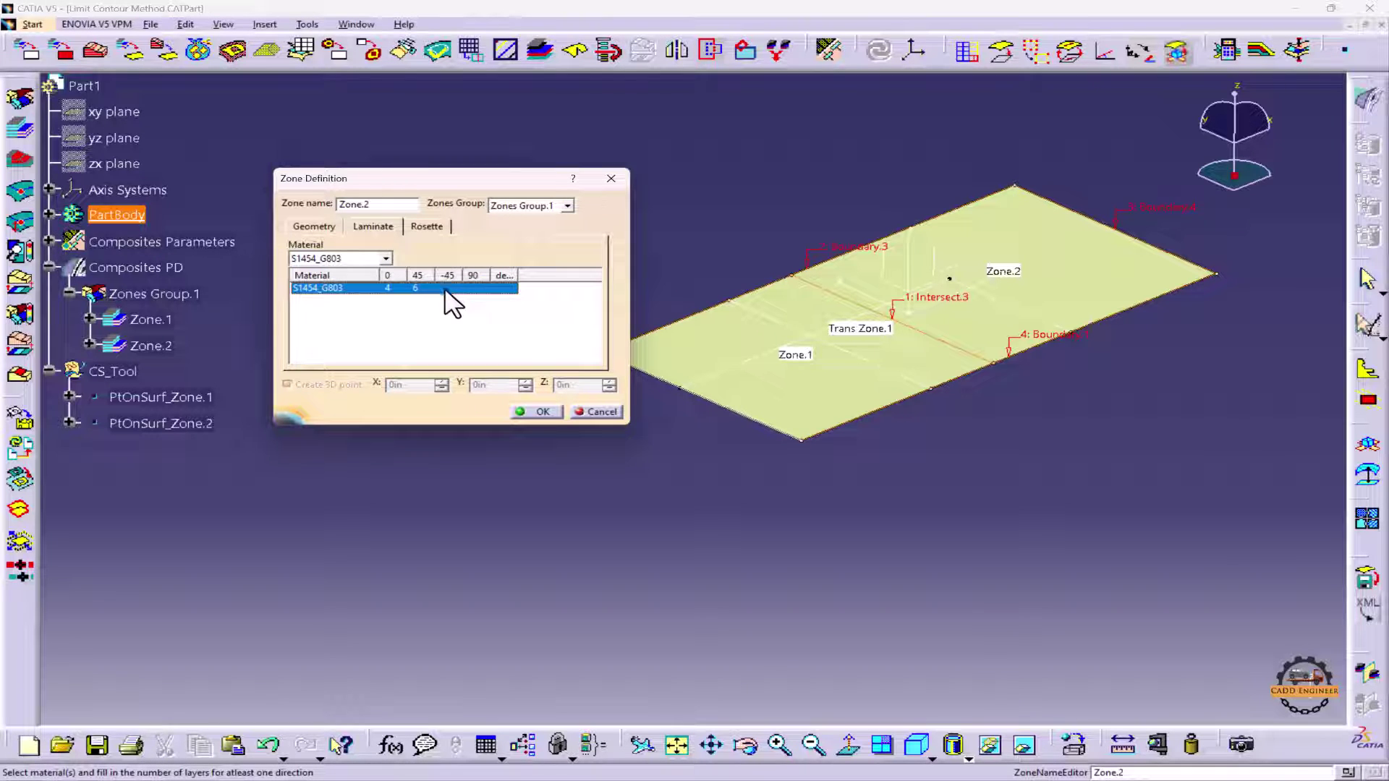
left_click(535, 411)
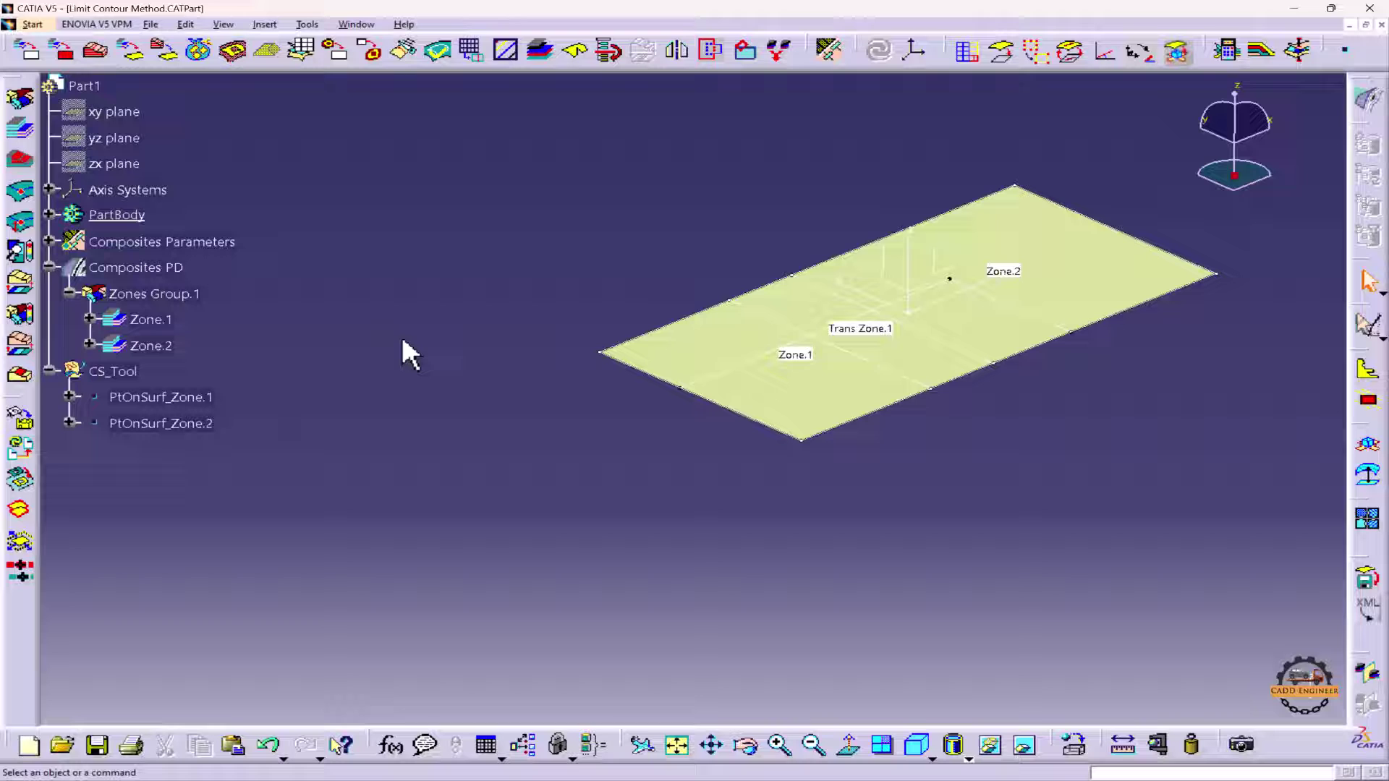
Step: Generate and confirm the connections for Zones Group.1
left_click(28, 253)
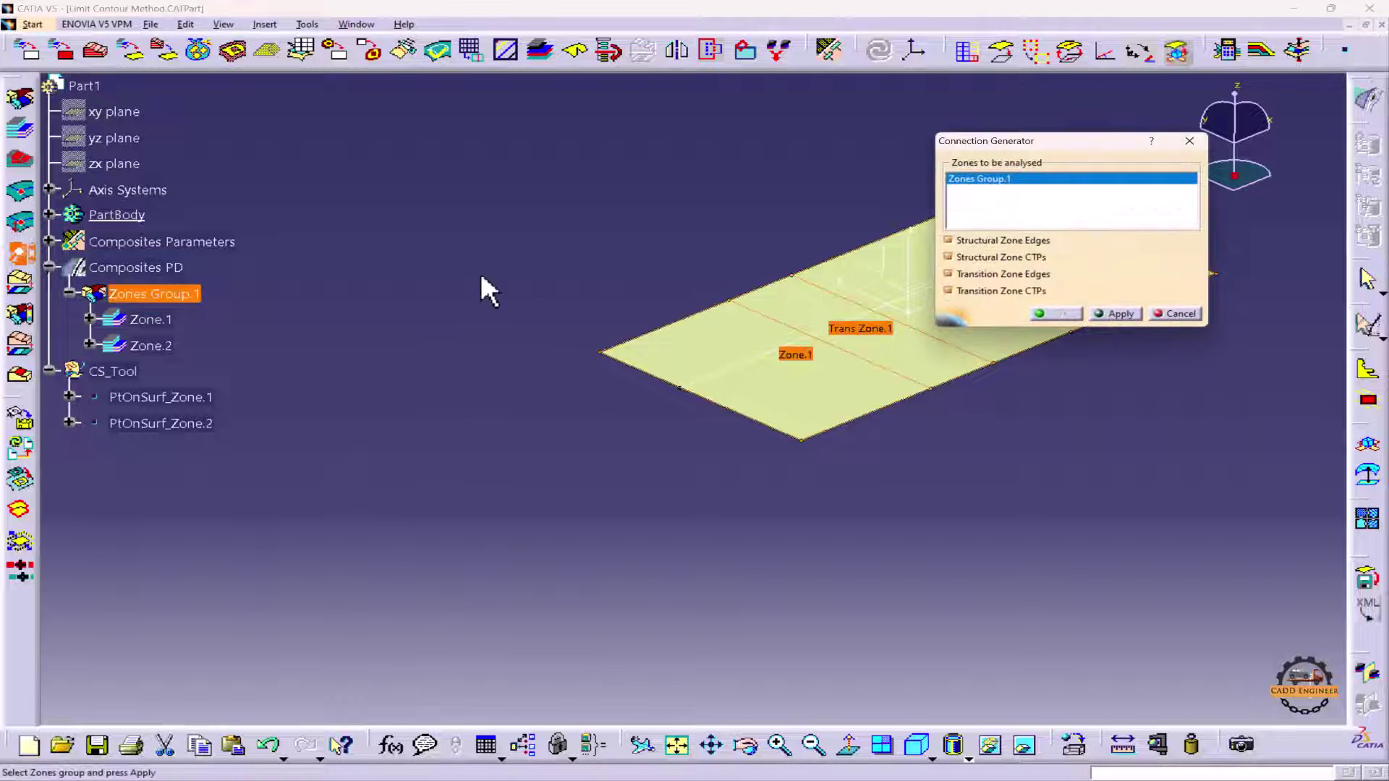
left_click(1114, 313)
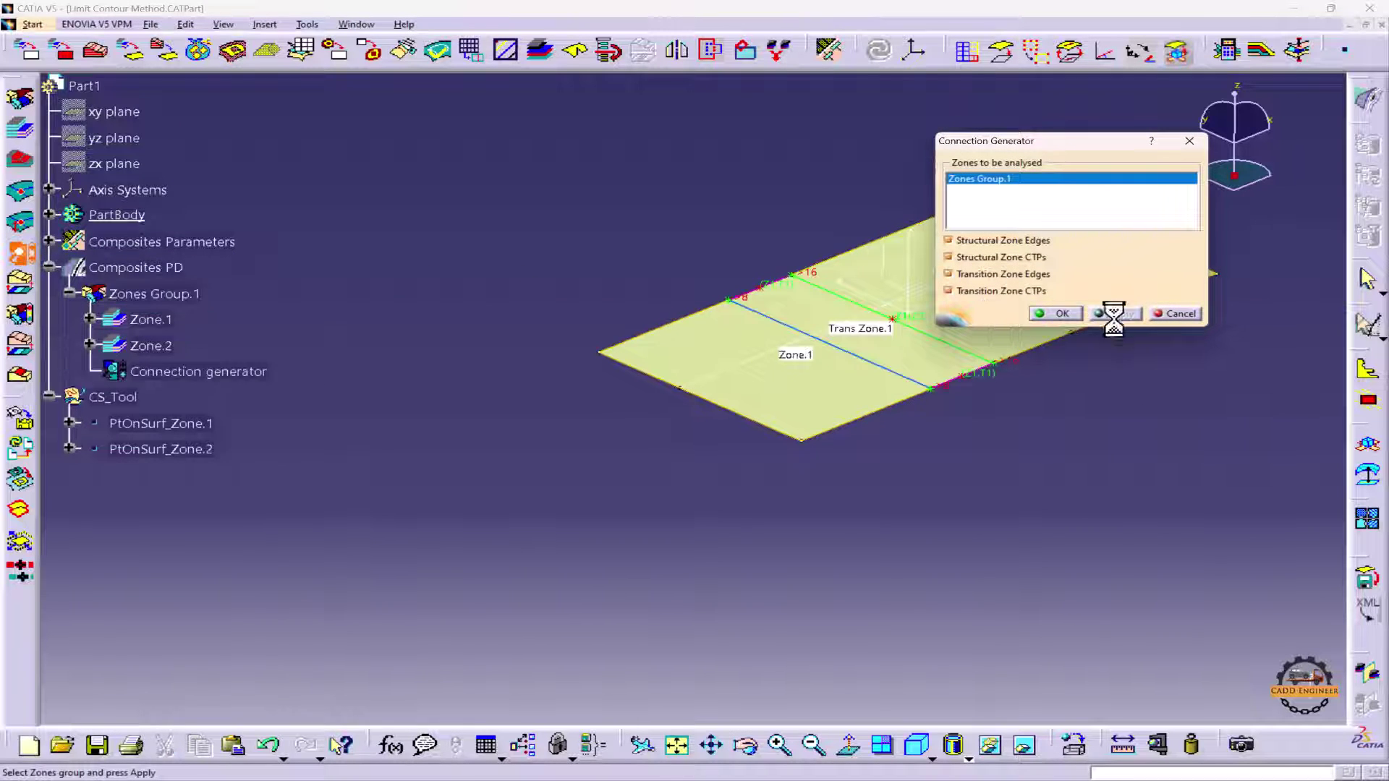
left_click(1069, 319)
middle_click_drag(744, 258, 651, 221)
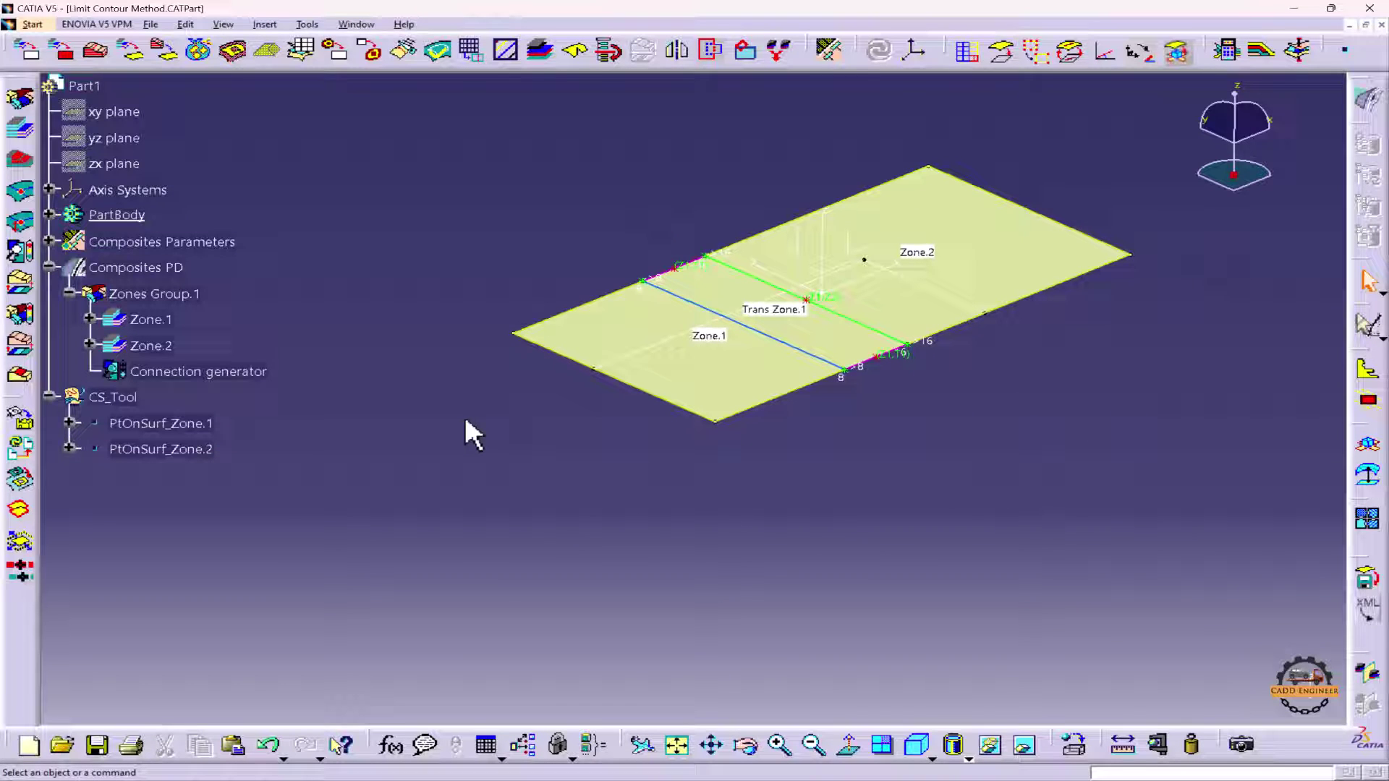
Step: Generate tapered plies from Zones Group.1 into a new group and expand Plies Group.1
left_click(131, 50)
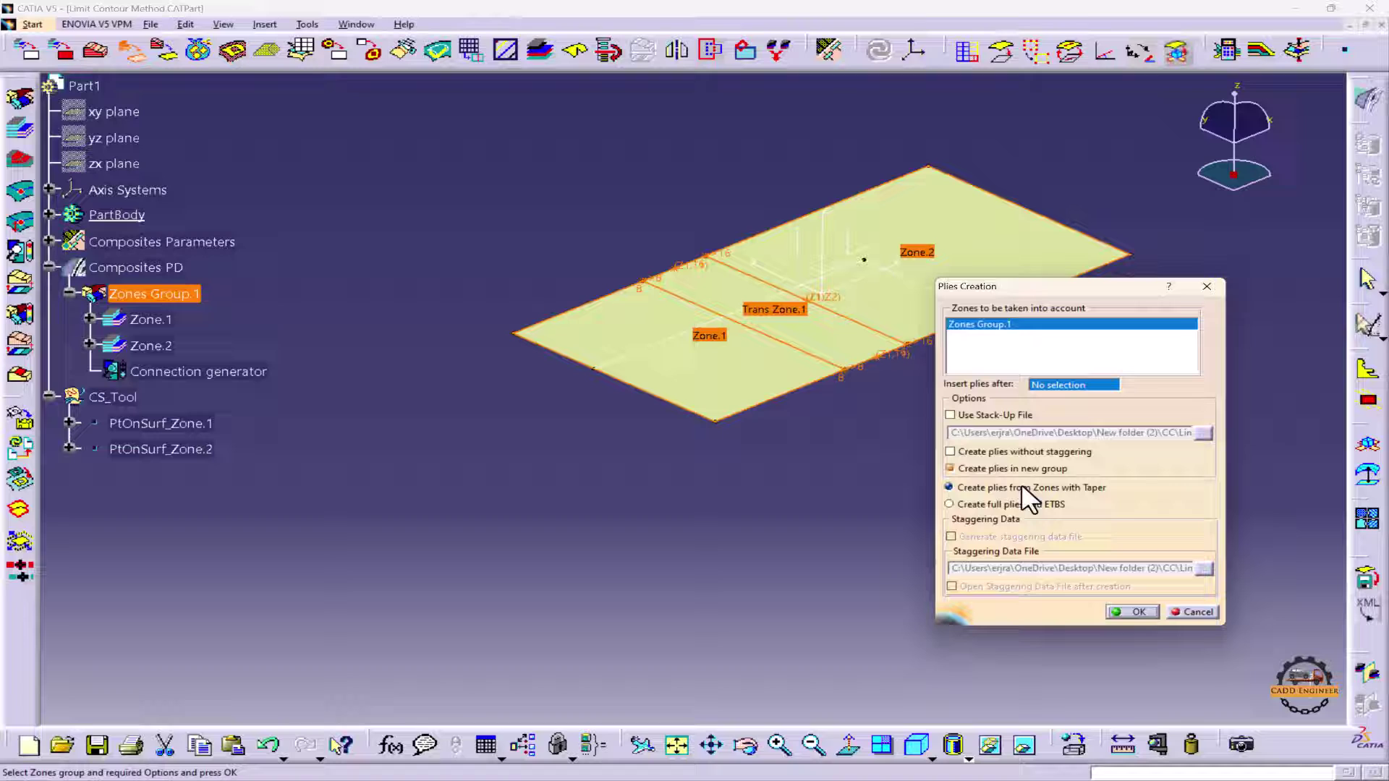
left_click(1133, 611)
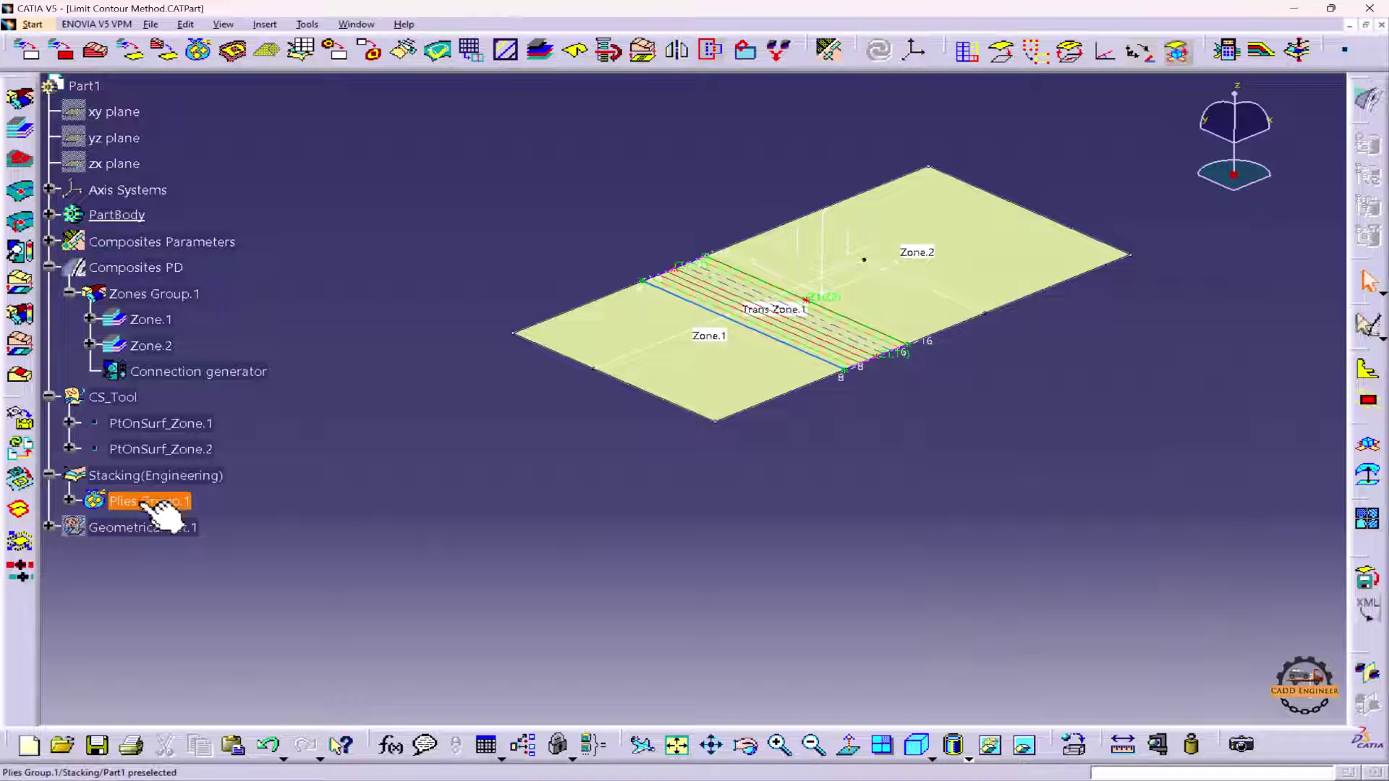
left_click(70, 500)
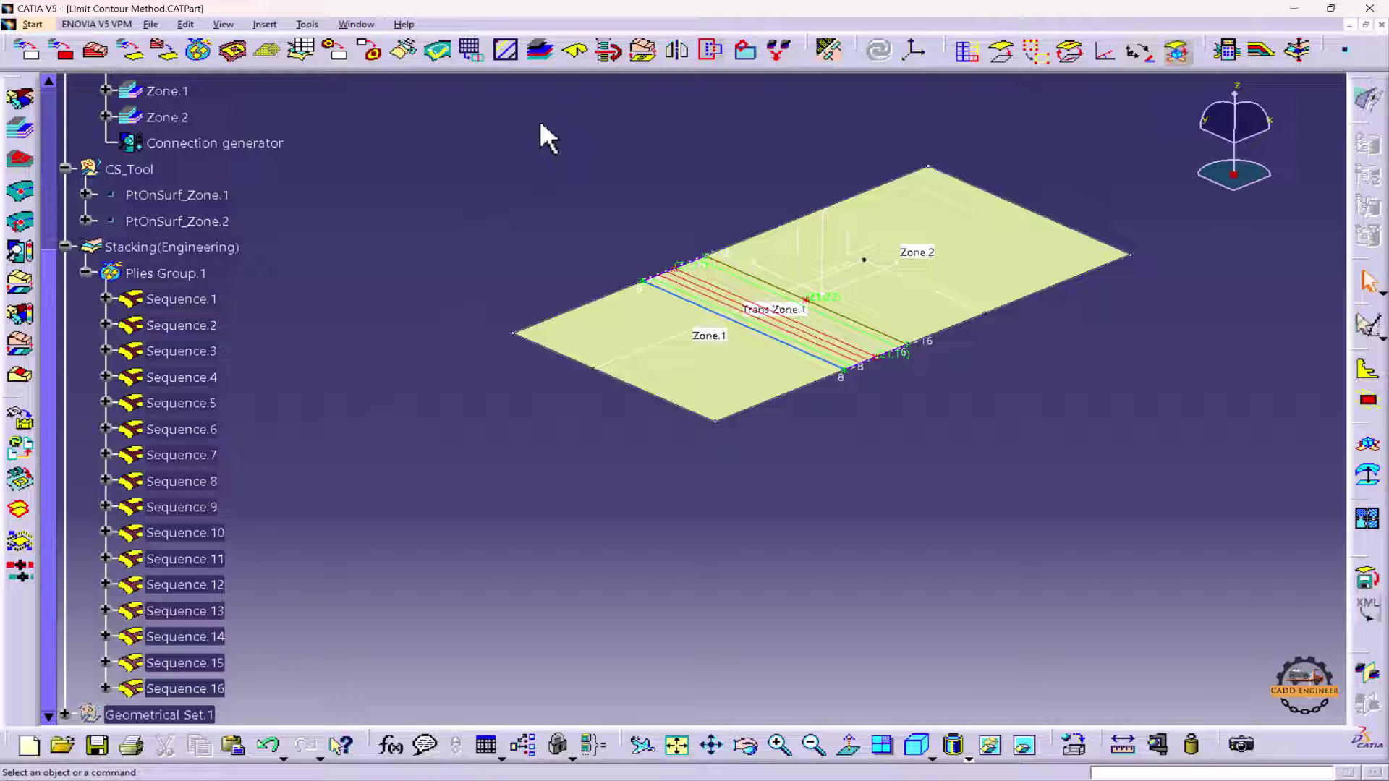
left_click(546, 54)
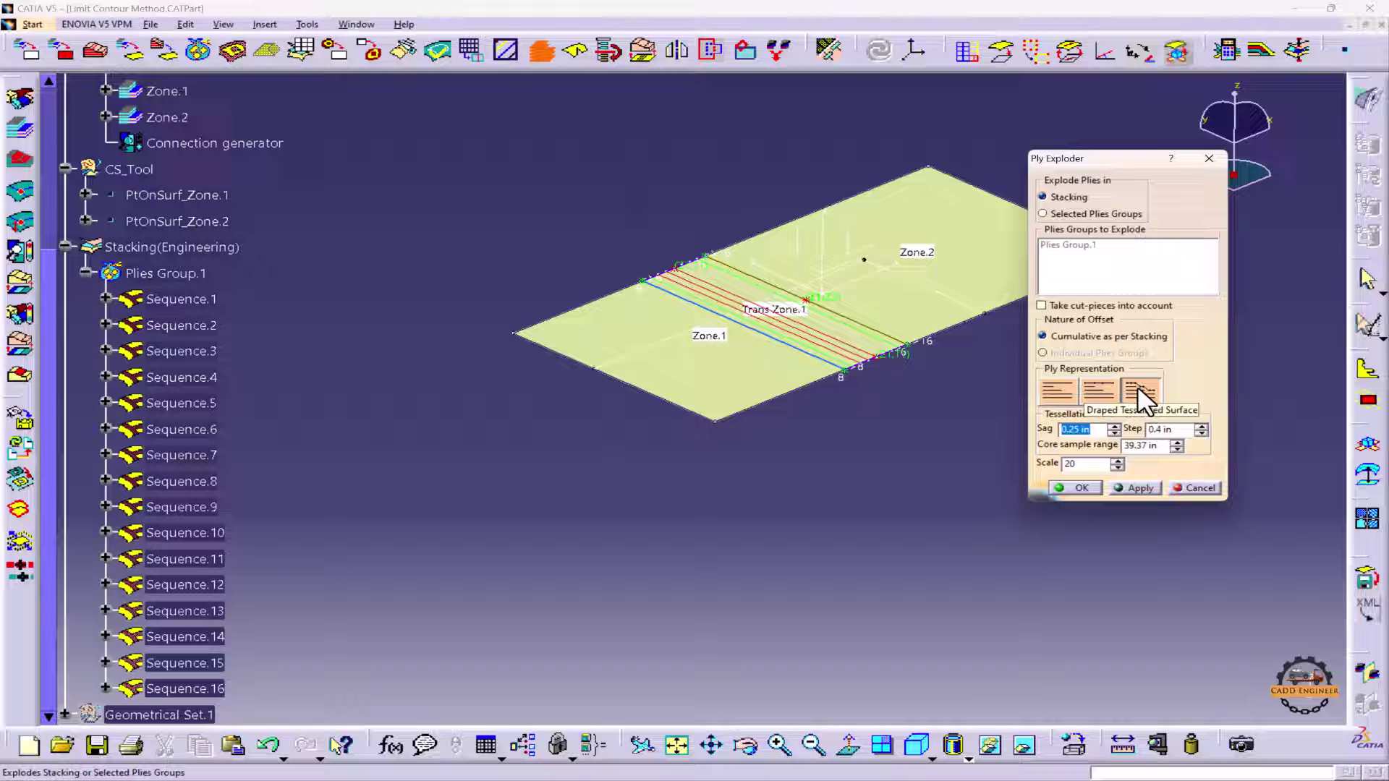
left_click(1137, 385)
left_click(1136, 488)
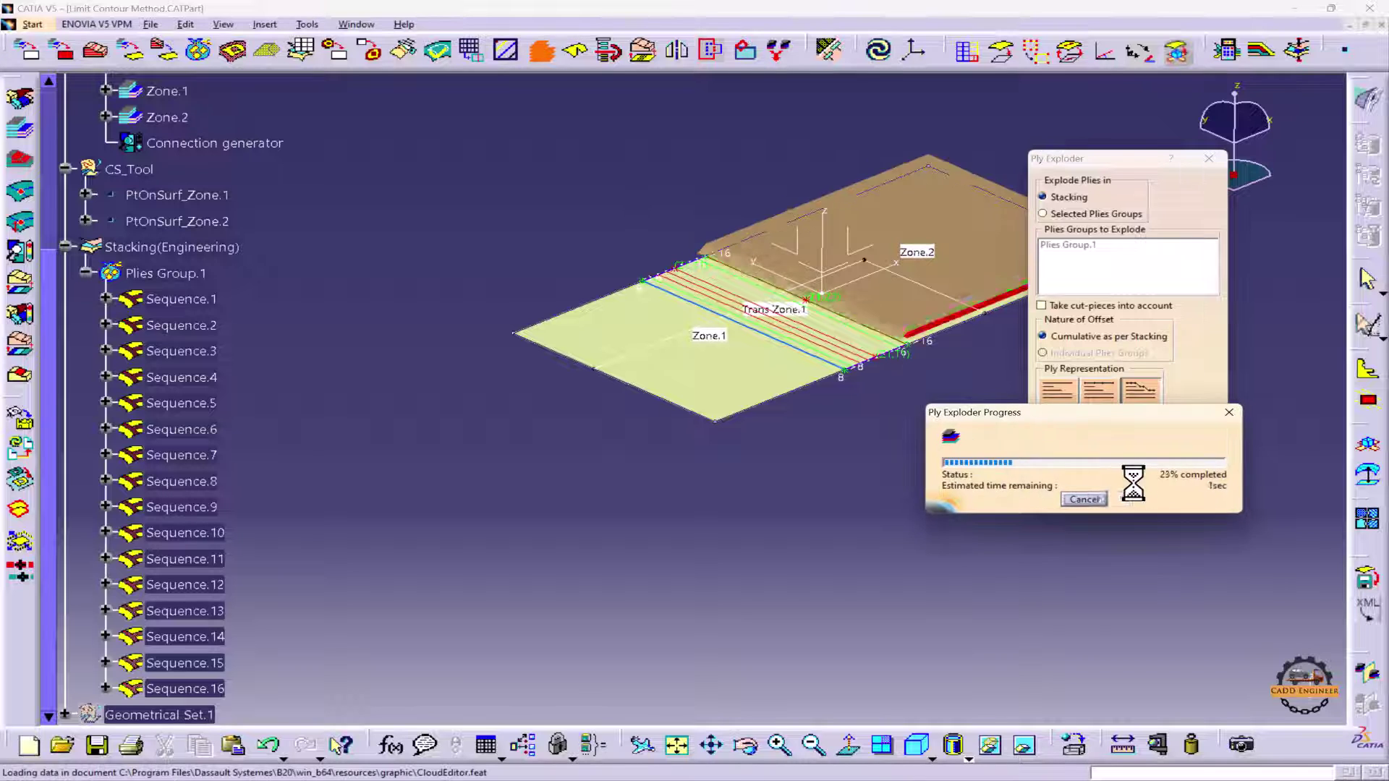
middle_click_drag(855, 427, 471, 405)
left_click(1200, 489)
middle_click_drag(1141, 481, 712, 501)
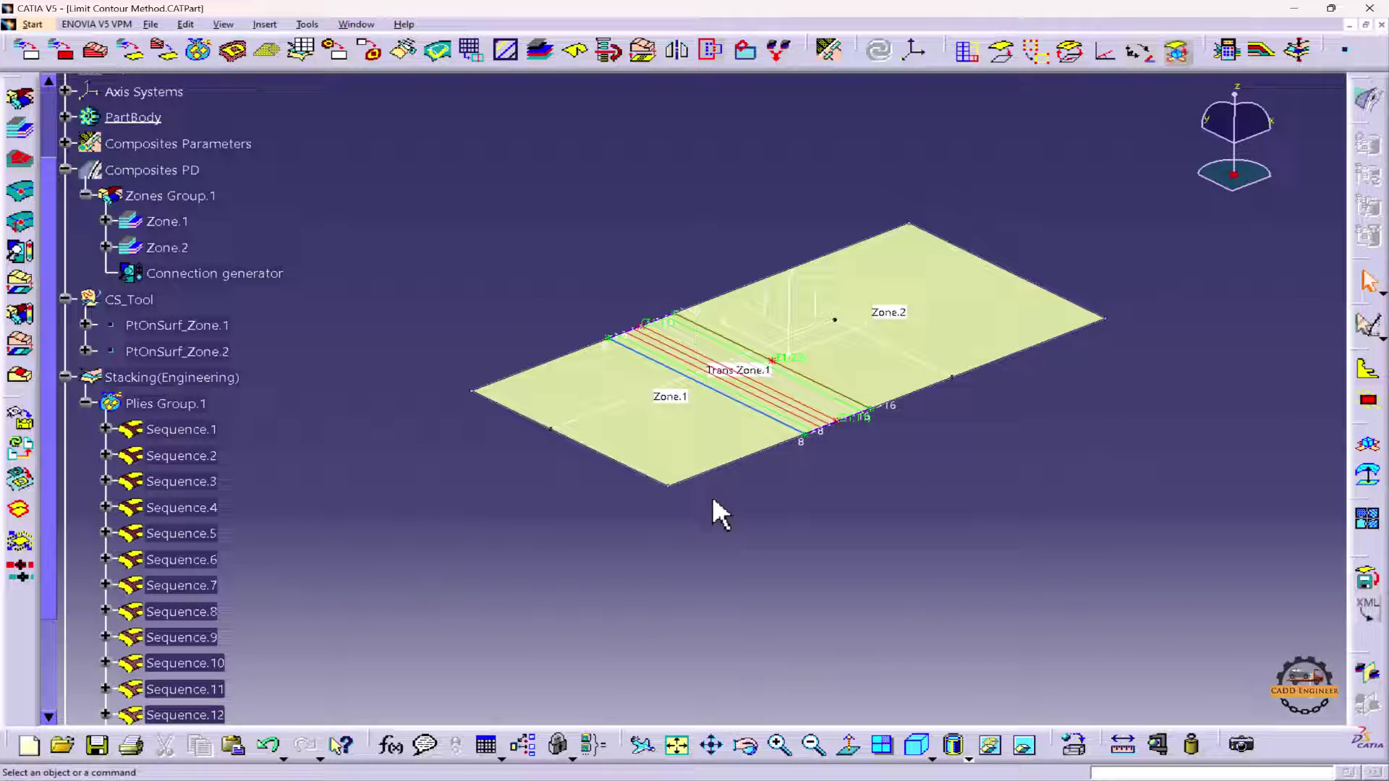
Step: Limit Plies Group.1 with the relimiting curves Split.2 and Split.1, creating LimitContourGroup.1
left_click(406, 55)
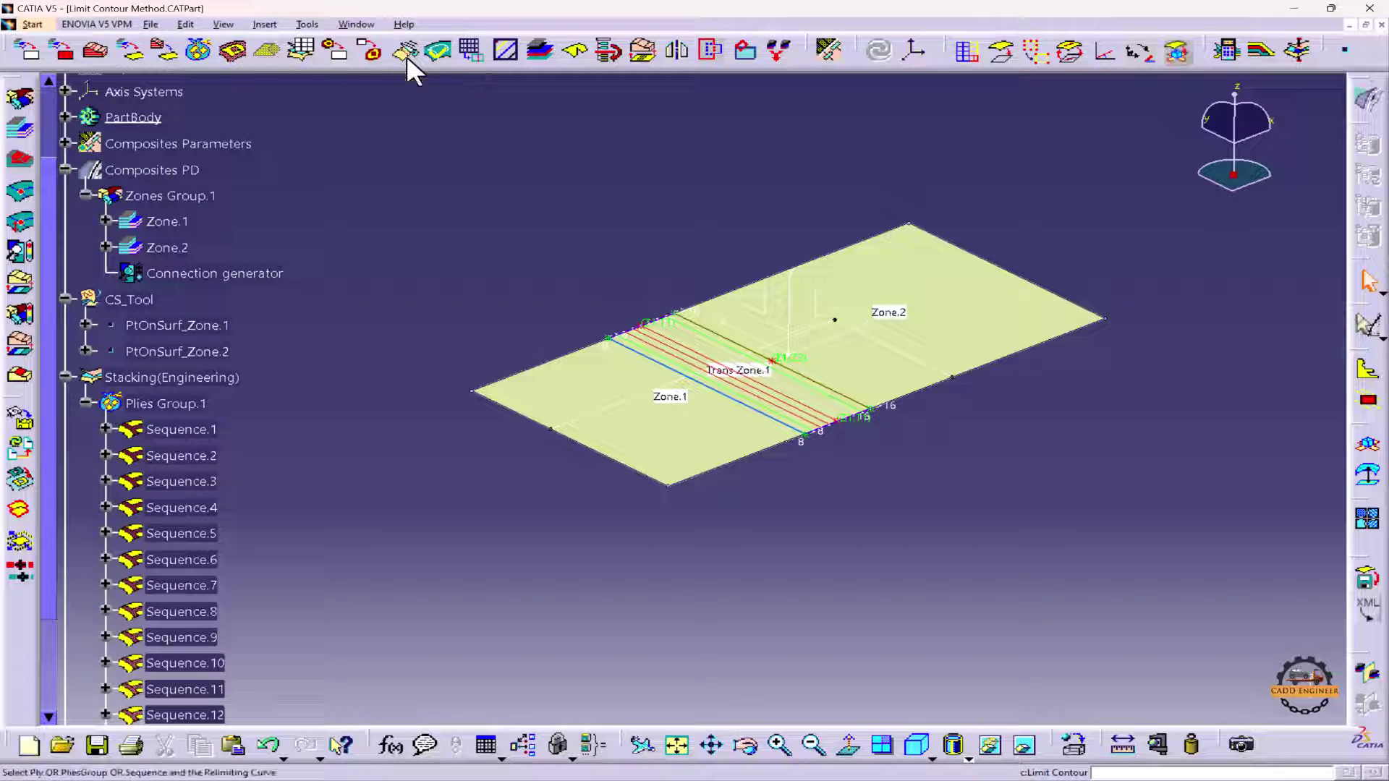
left_click(165, 403)
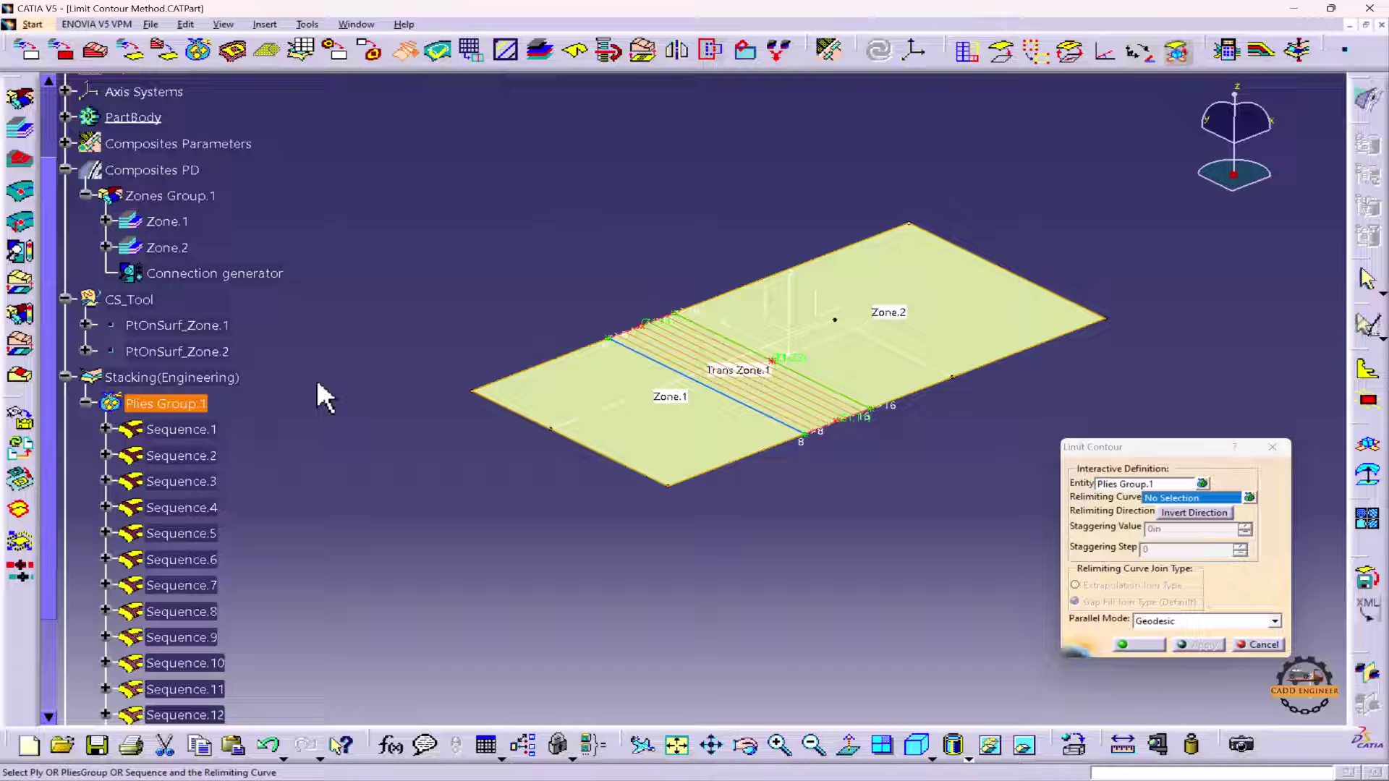
middle_click_drag(592, 292, 505, 246)
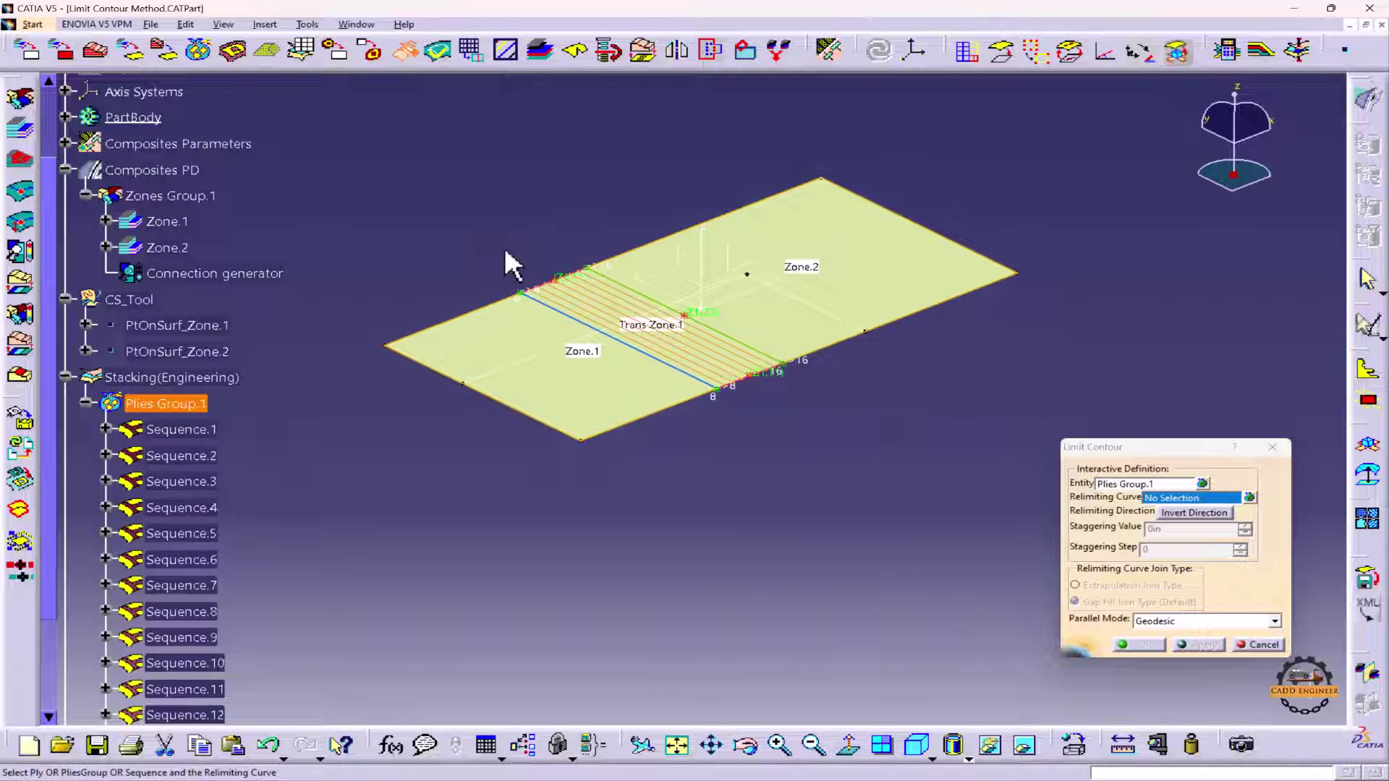
left_click(532, 364)
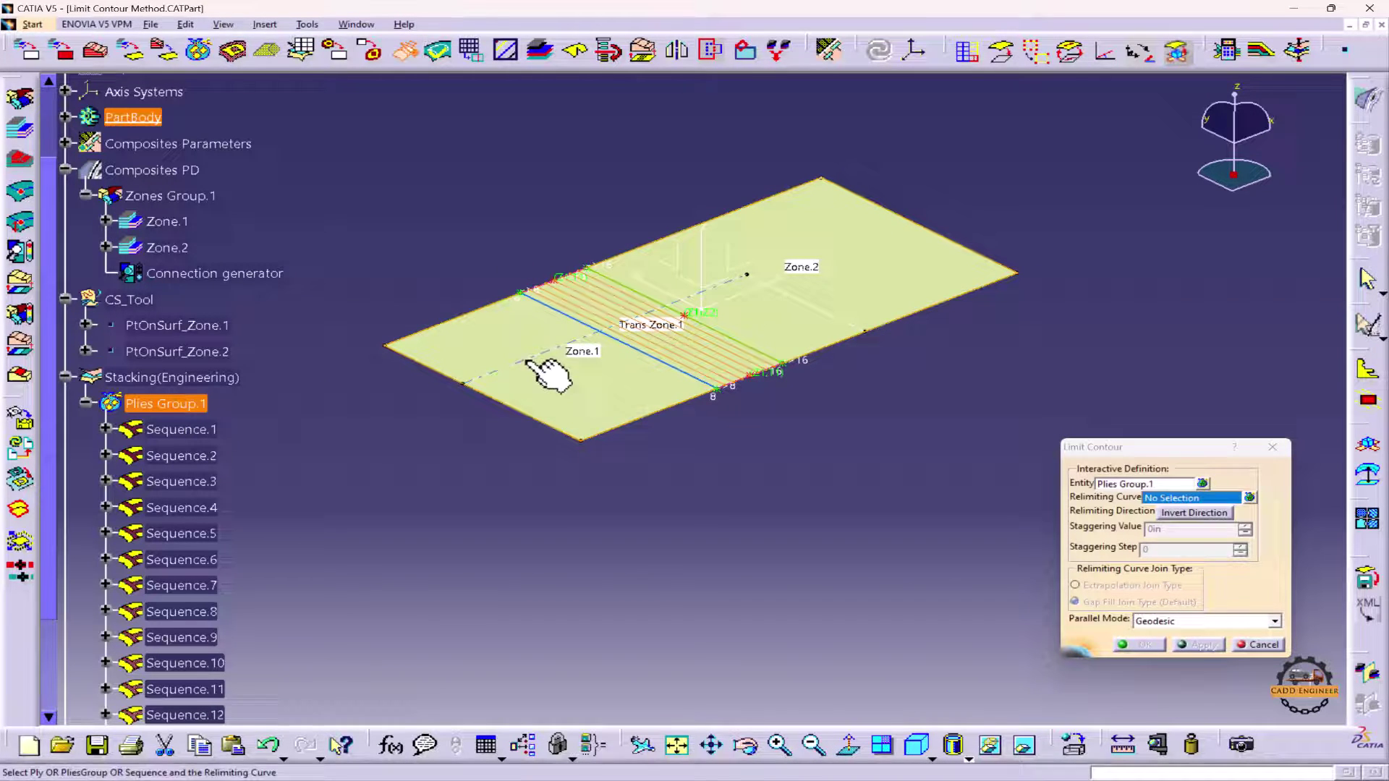
left_click(832, 319)
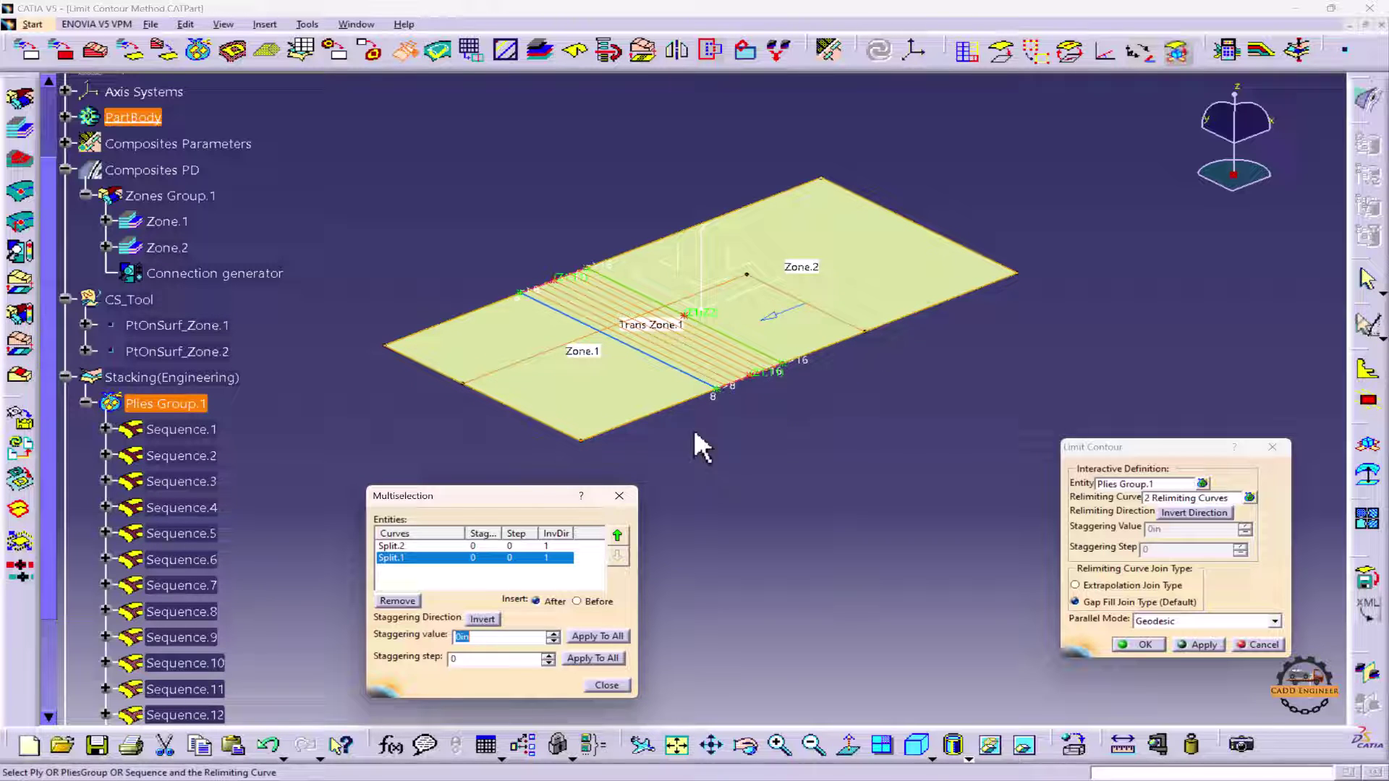
left_click(606, 686)
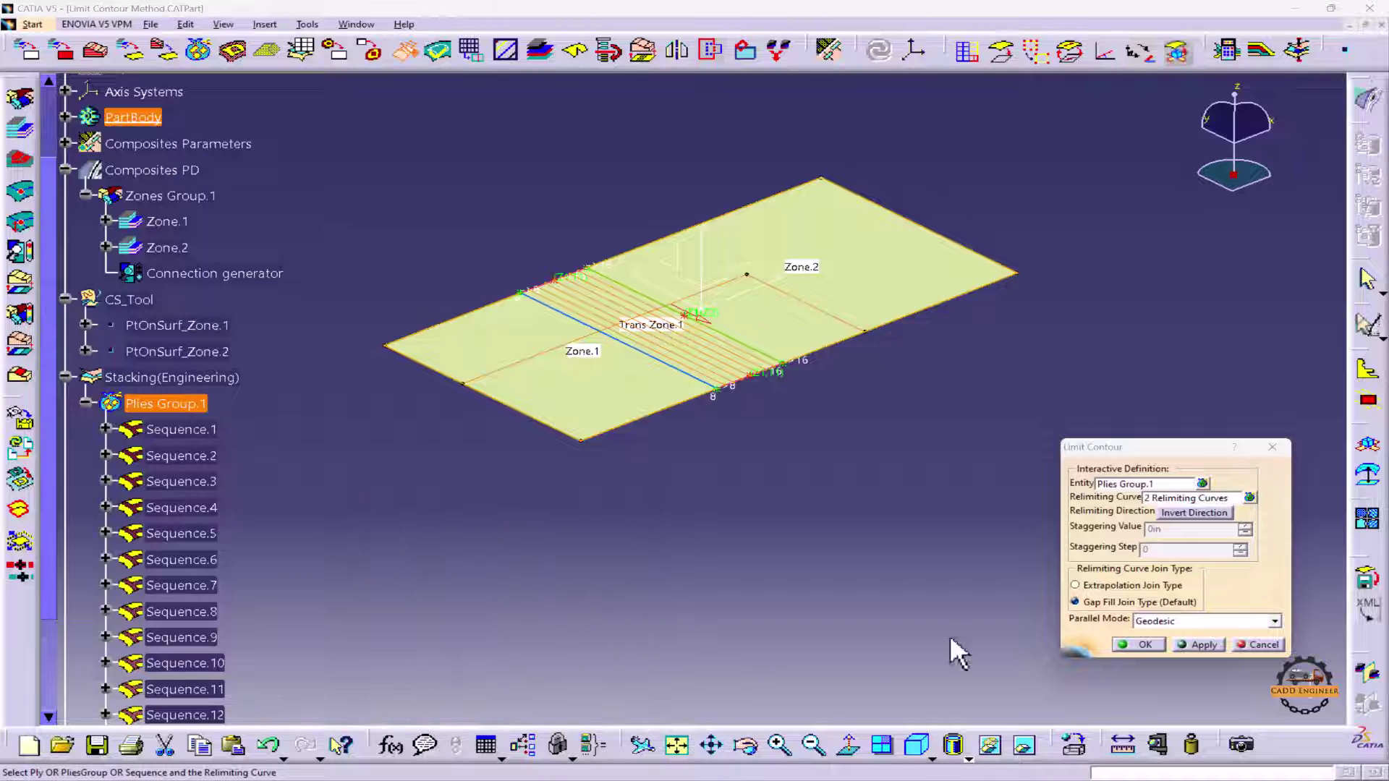
left_click(1198, 644)
left_click(1139, 644)
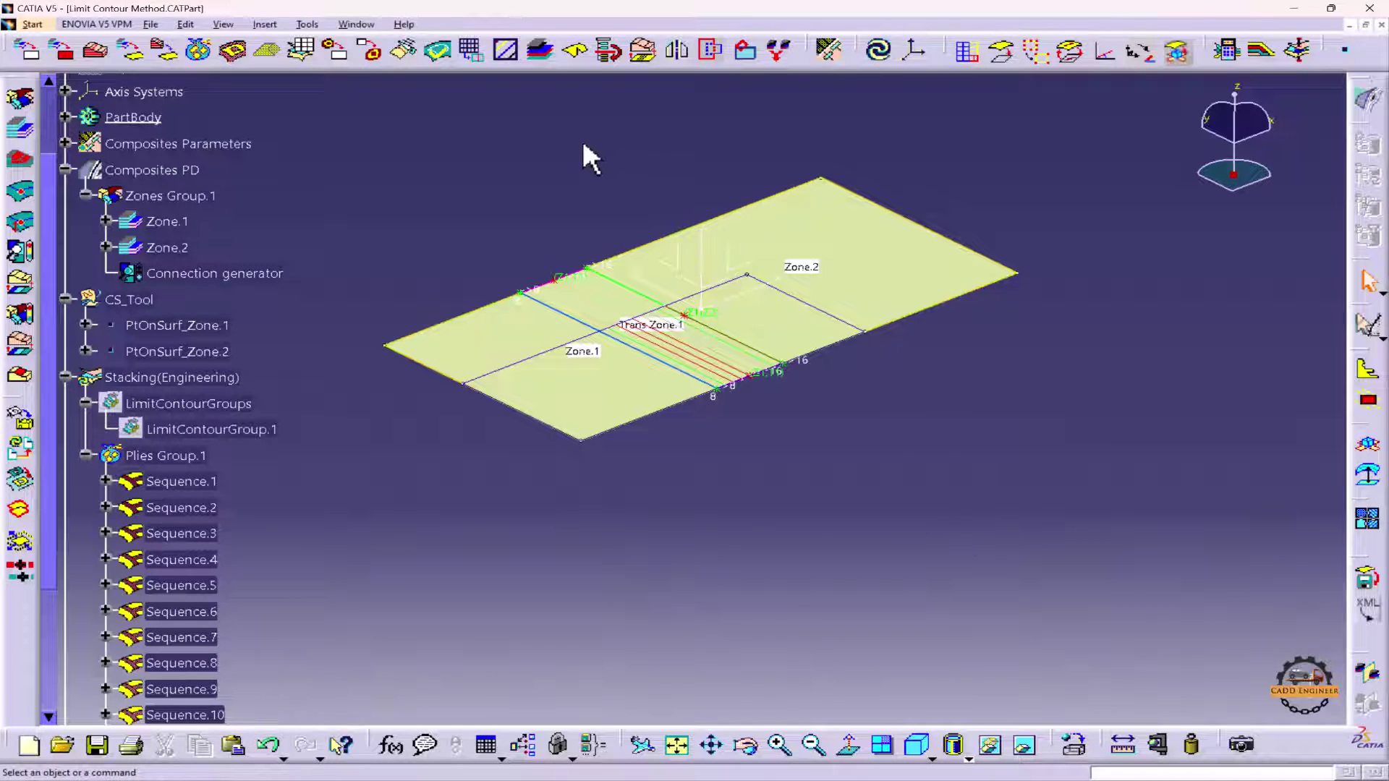
Step: Run Ply Exploder on the limited plies, rotate the exploded stack to inspect it, then close it
left_click(541, 50)
left_click(1150, 500)
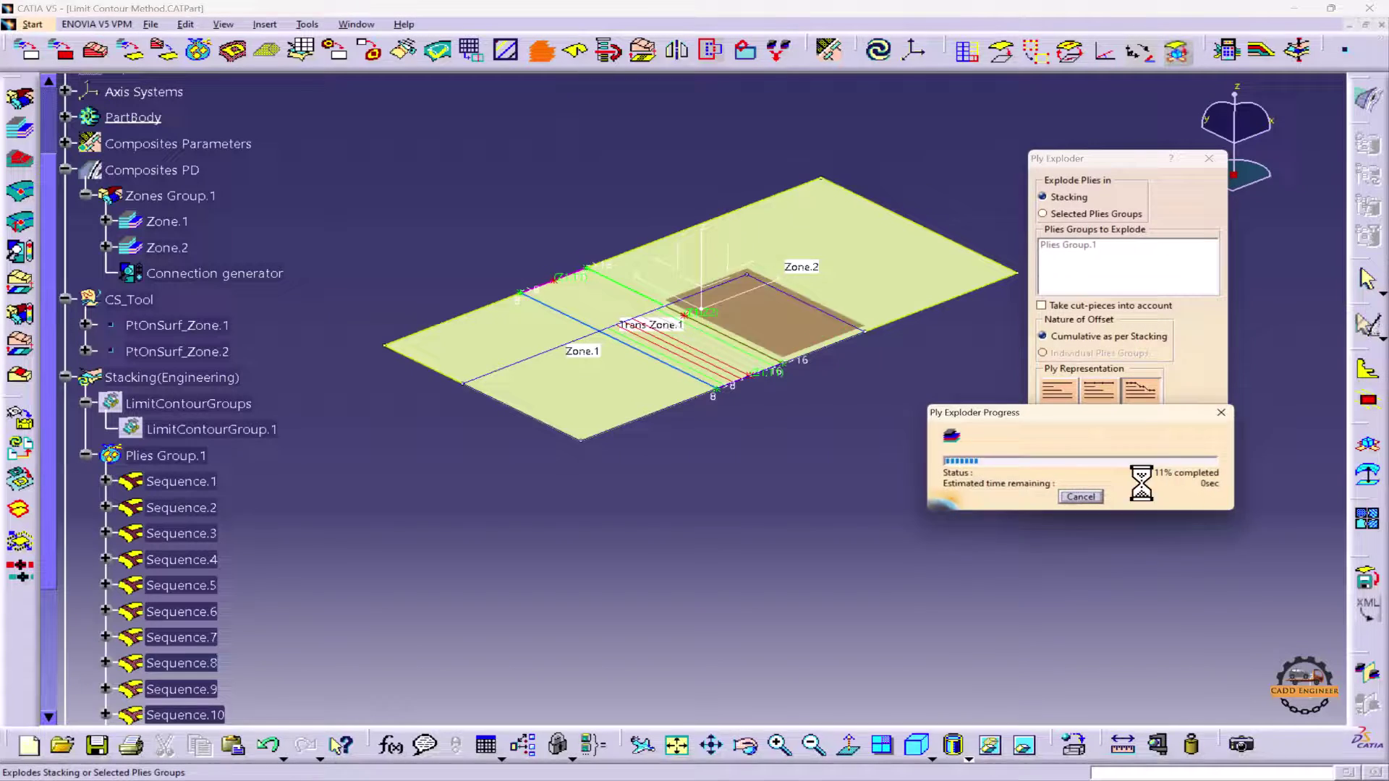
middle_click_drag(806, 471, 637, 456)
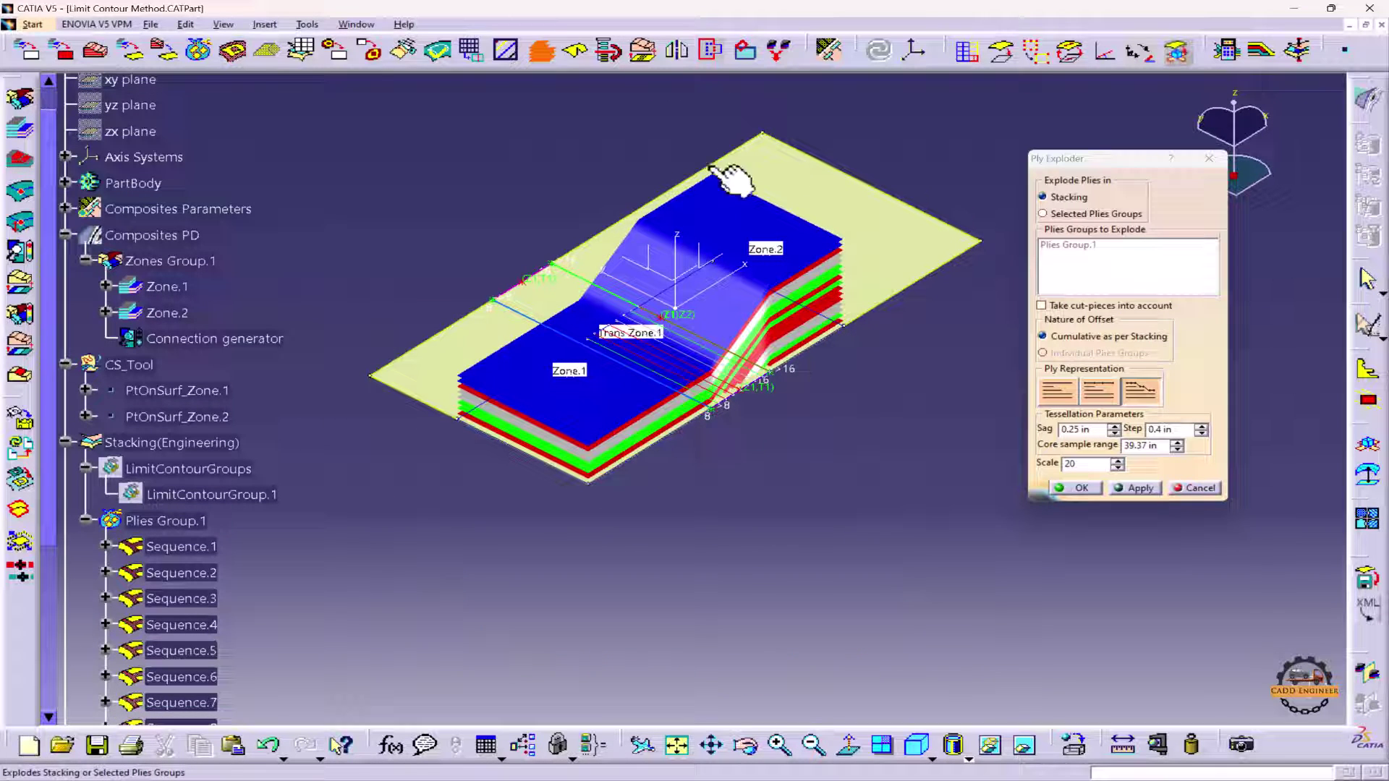
left_click(1199, 488)
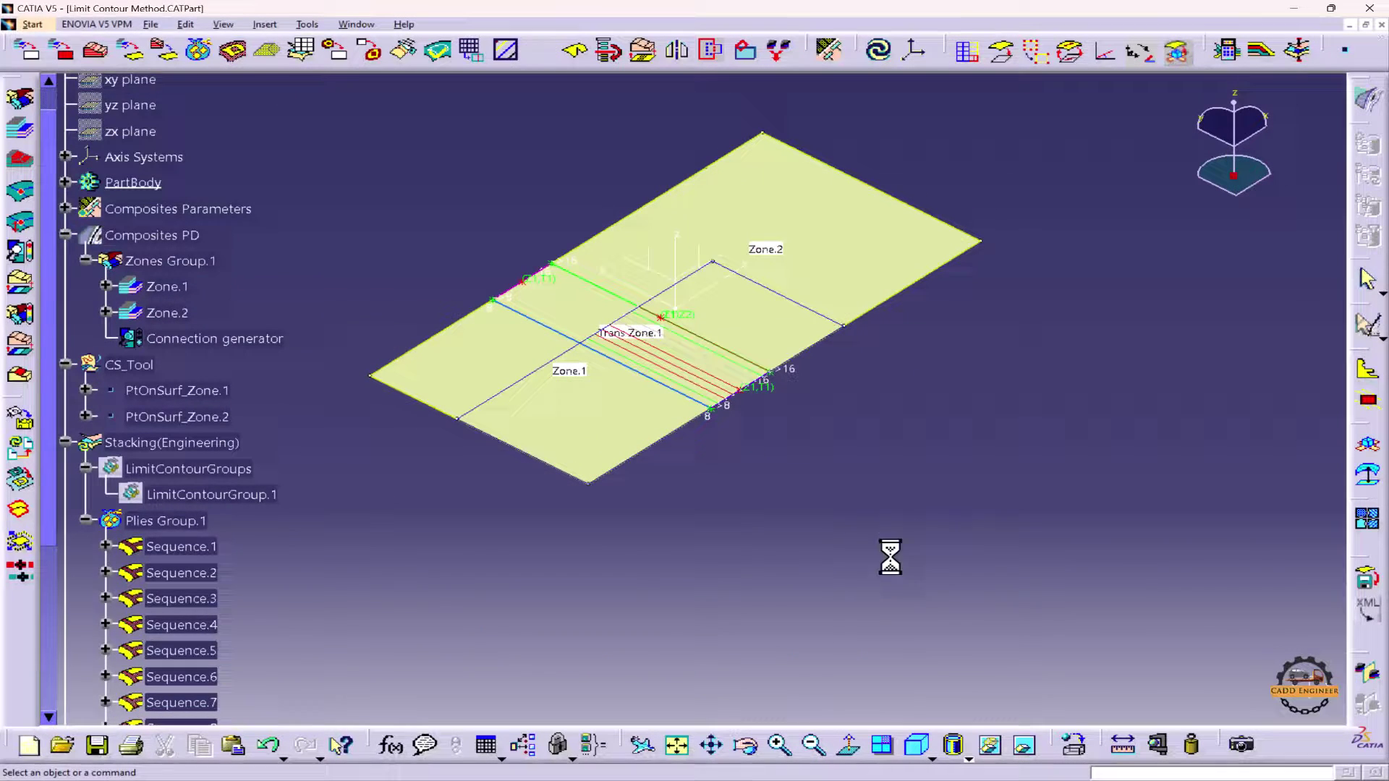
Step: Relimit Plies Group.1 with curves Split.2 and Split.1 (Split.1 inverted) to recreate LimitContourGroup.1
left_click(405, 52)
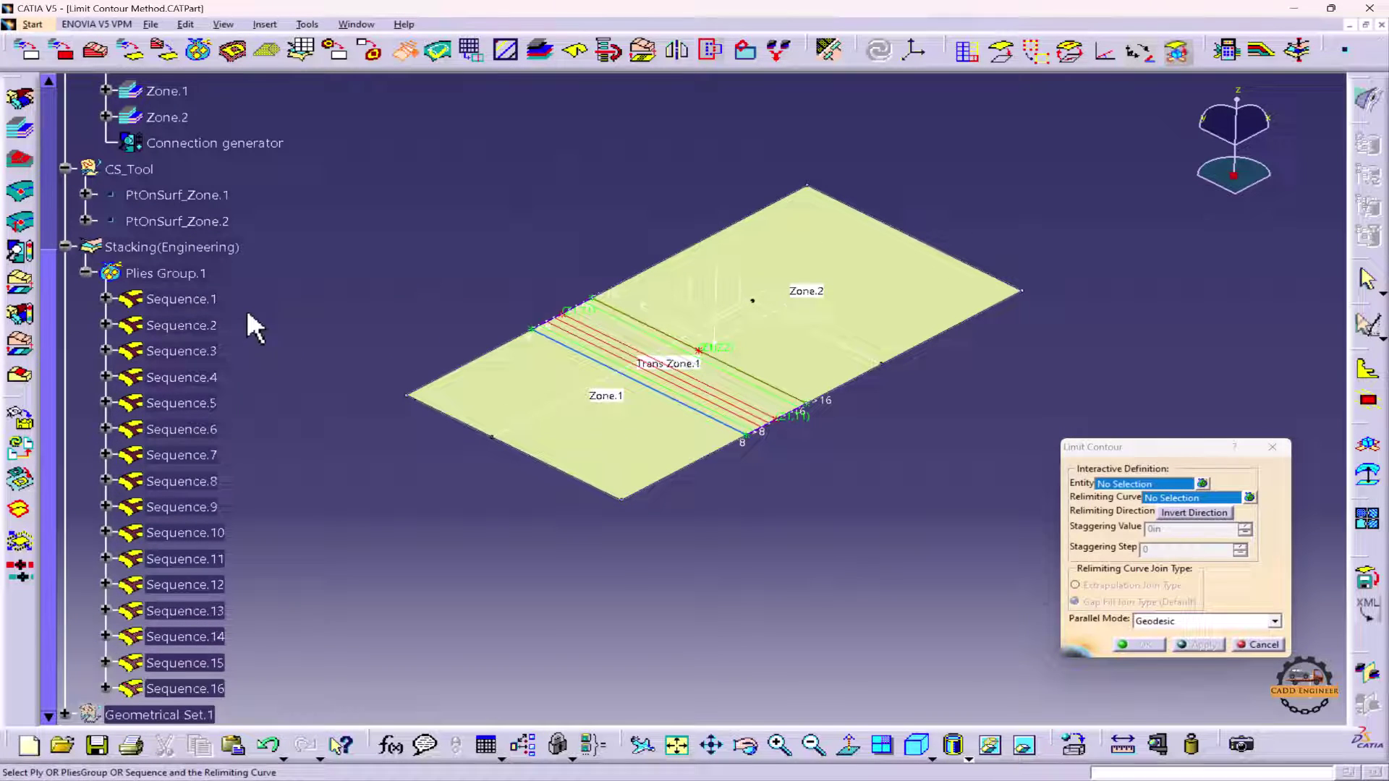
left_click(170, 273)
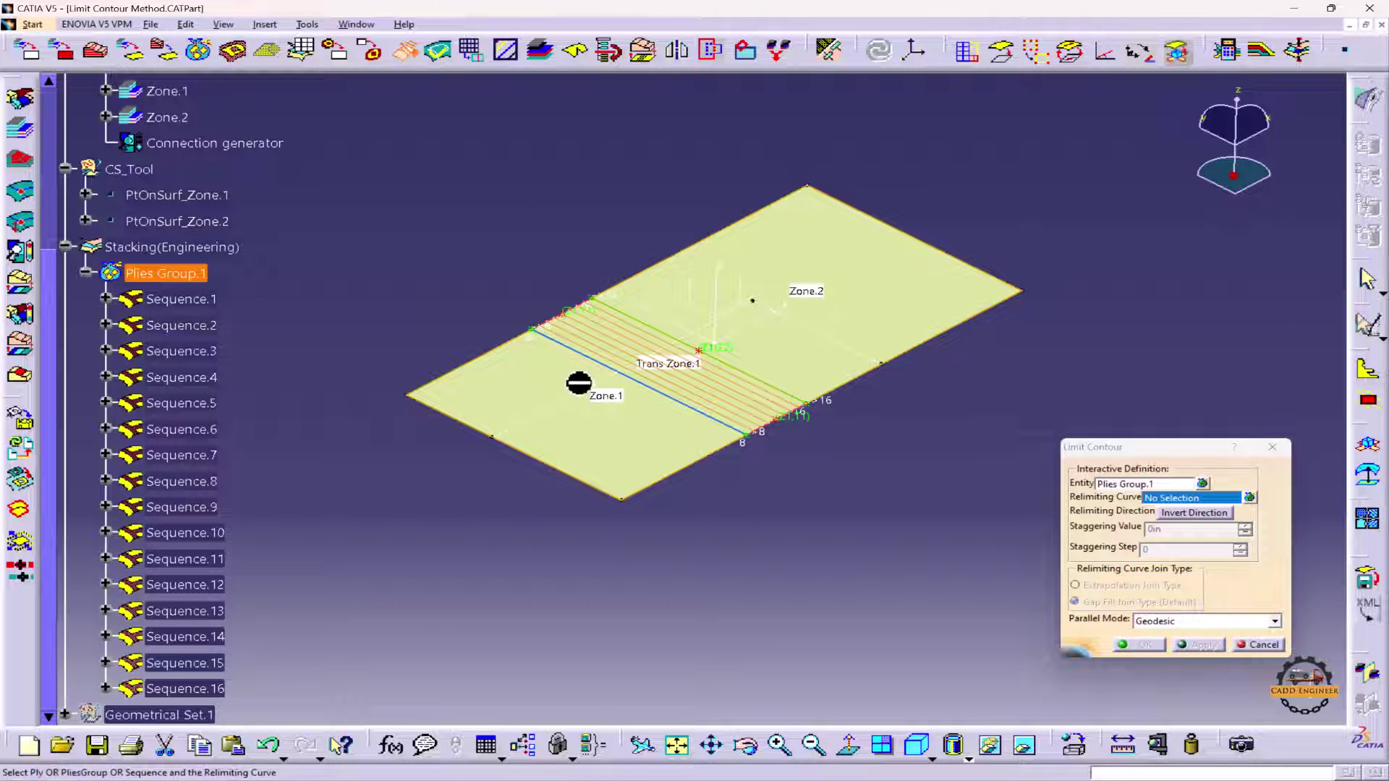
left_click(587, 387)
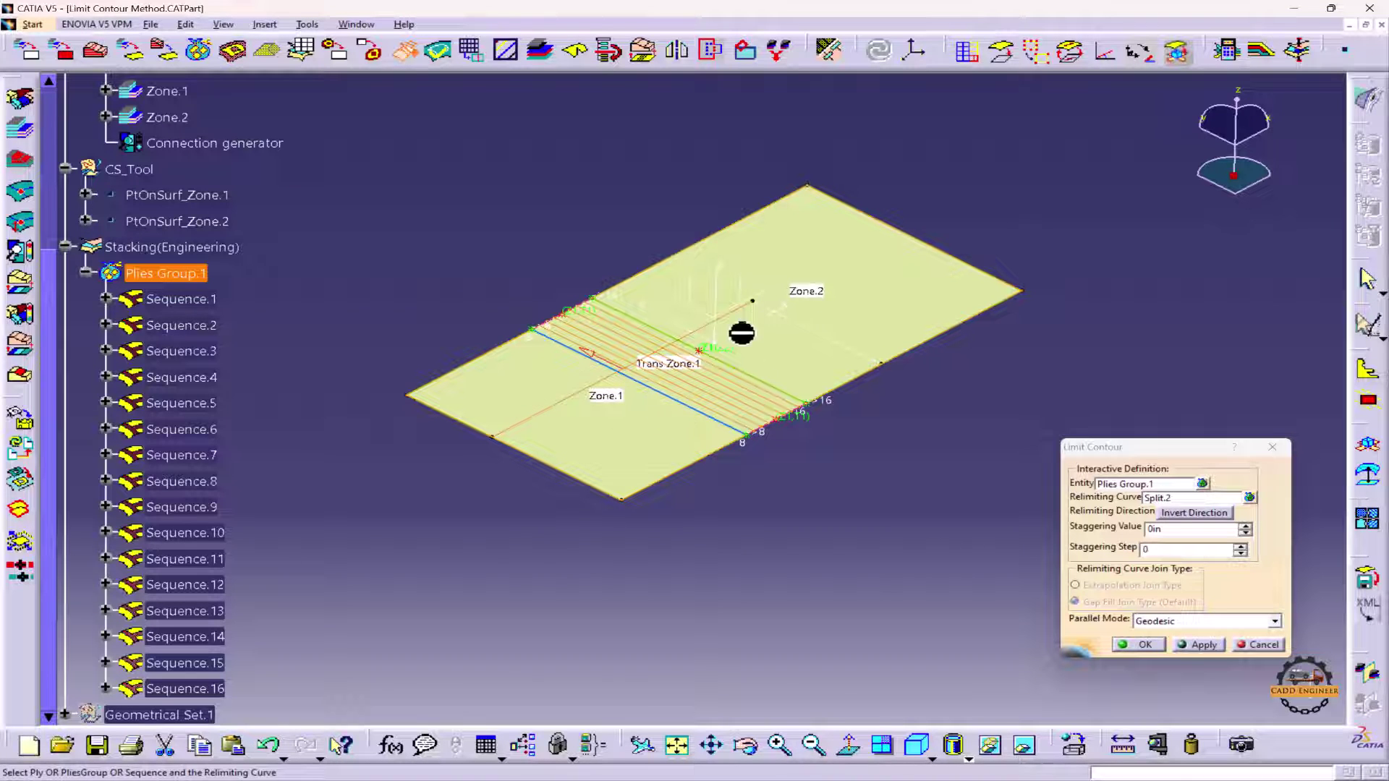
left_click(784, 320)
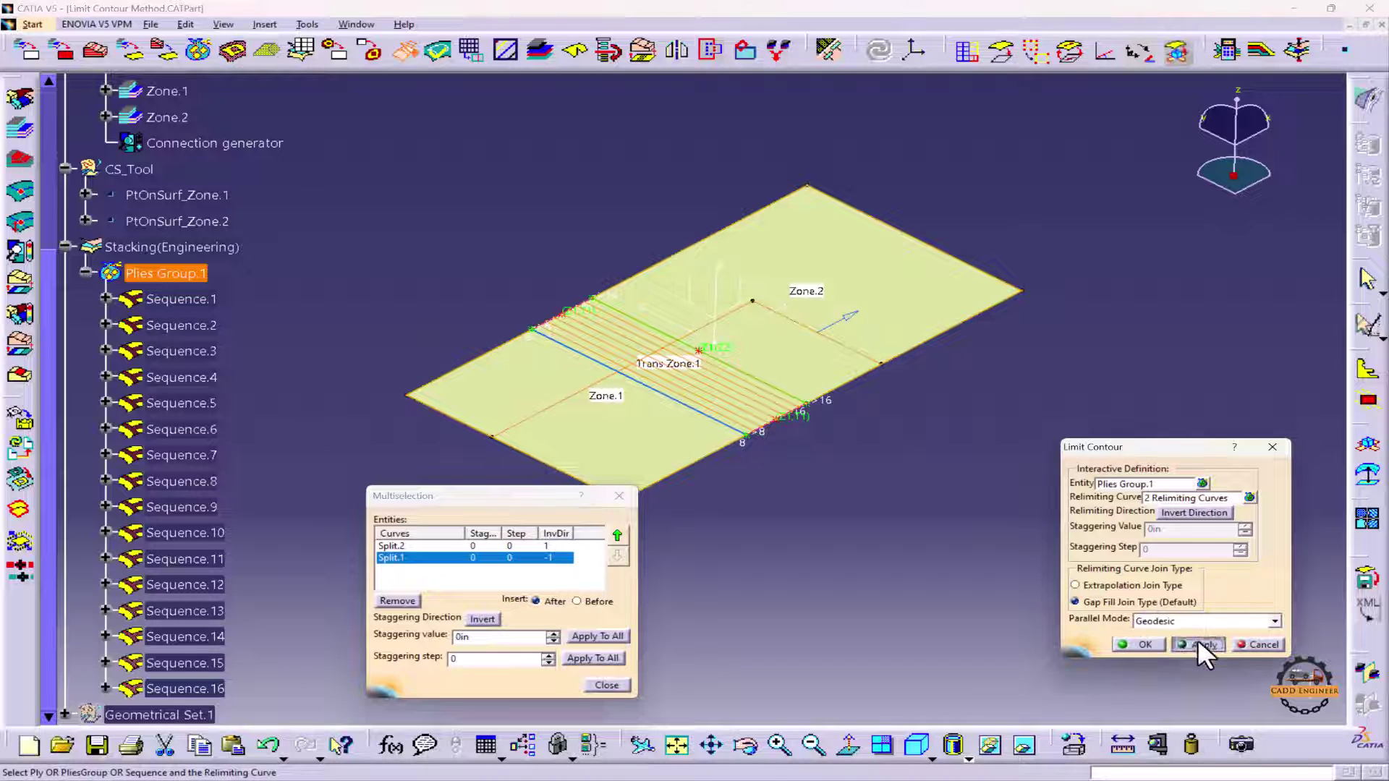
left_click(1140, 644)
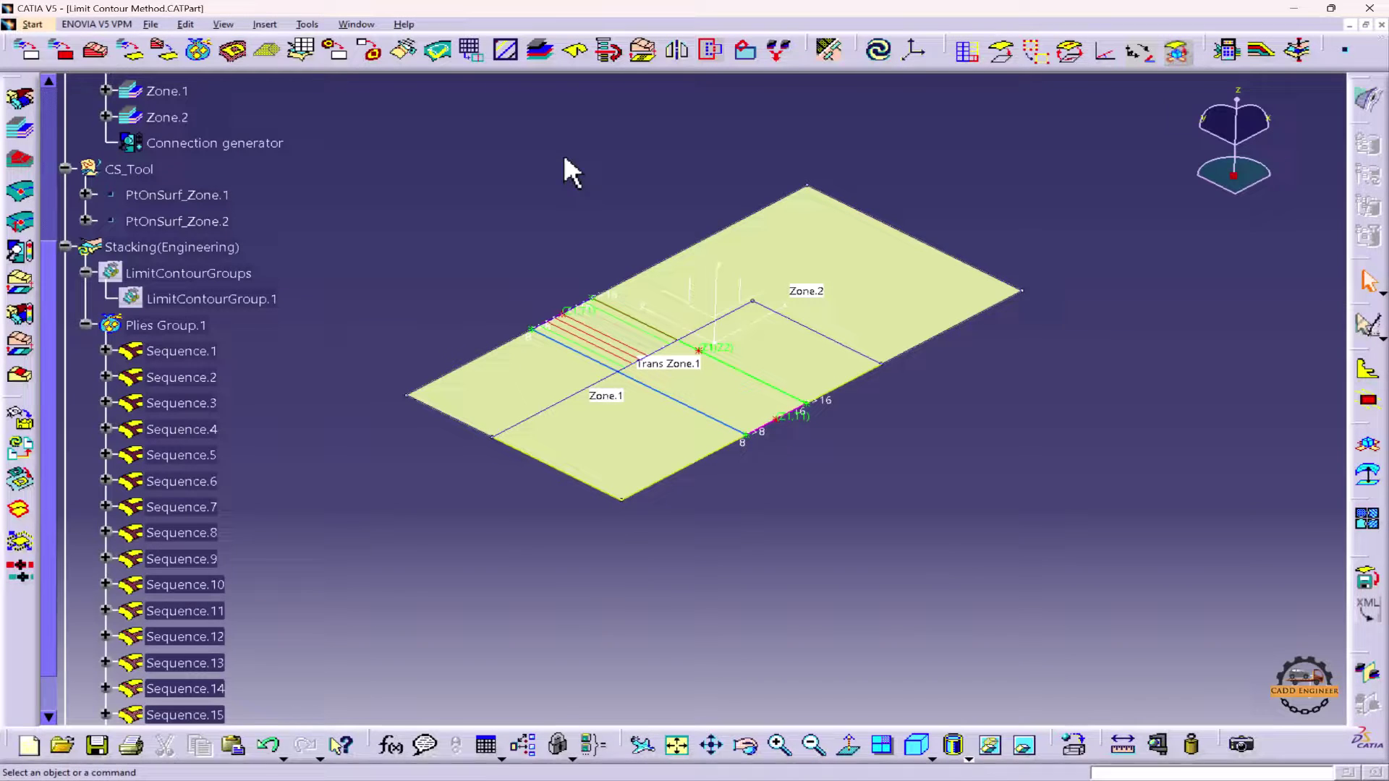
Step: Explode the relimited plies as a draped tessellated stack and rotate to inspect the layers
left_click(541, 50)
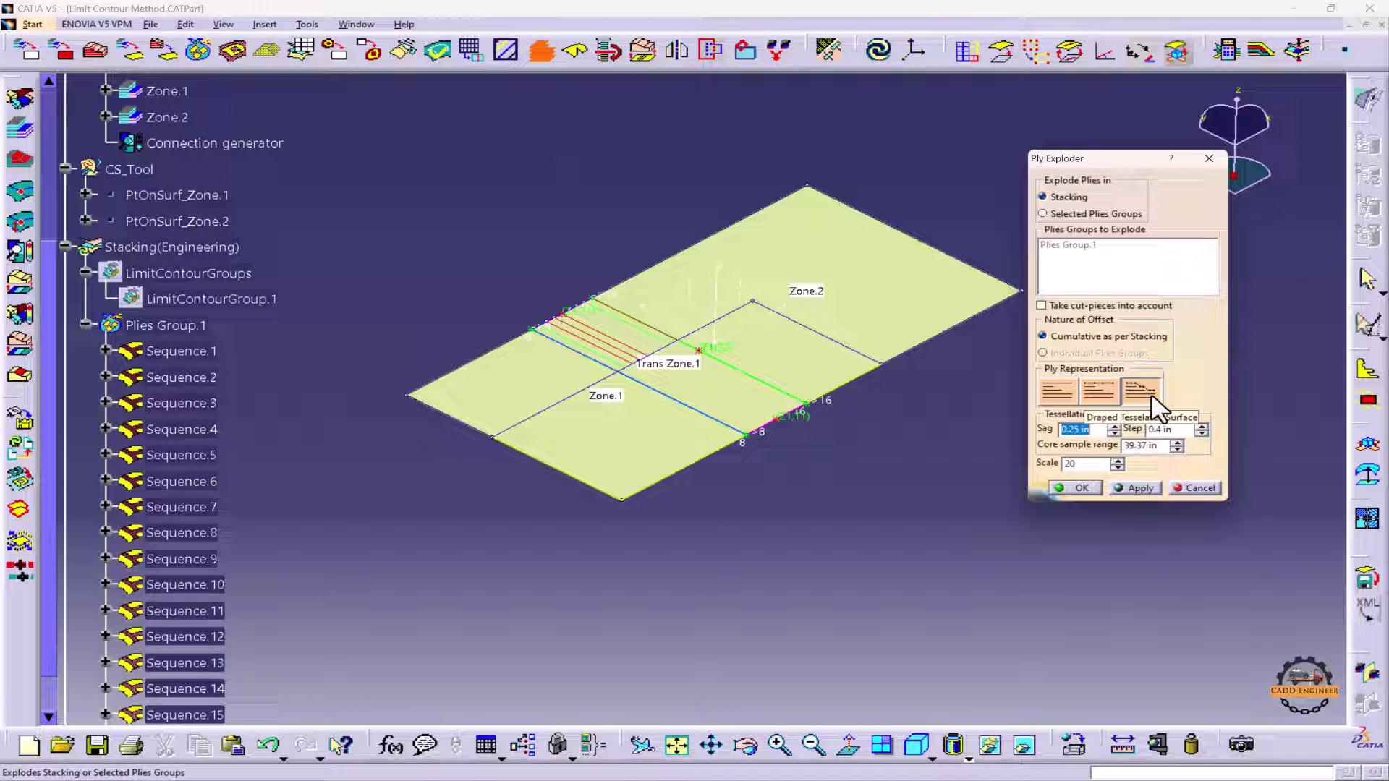
left_click(1150, 489)
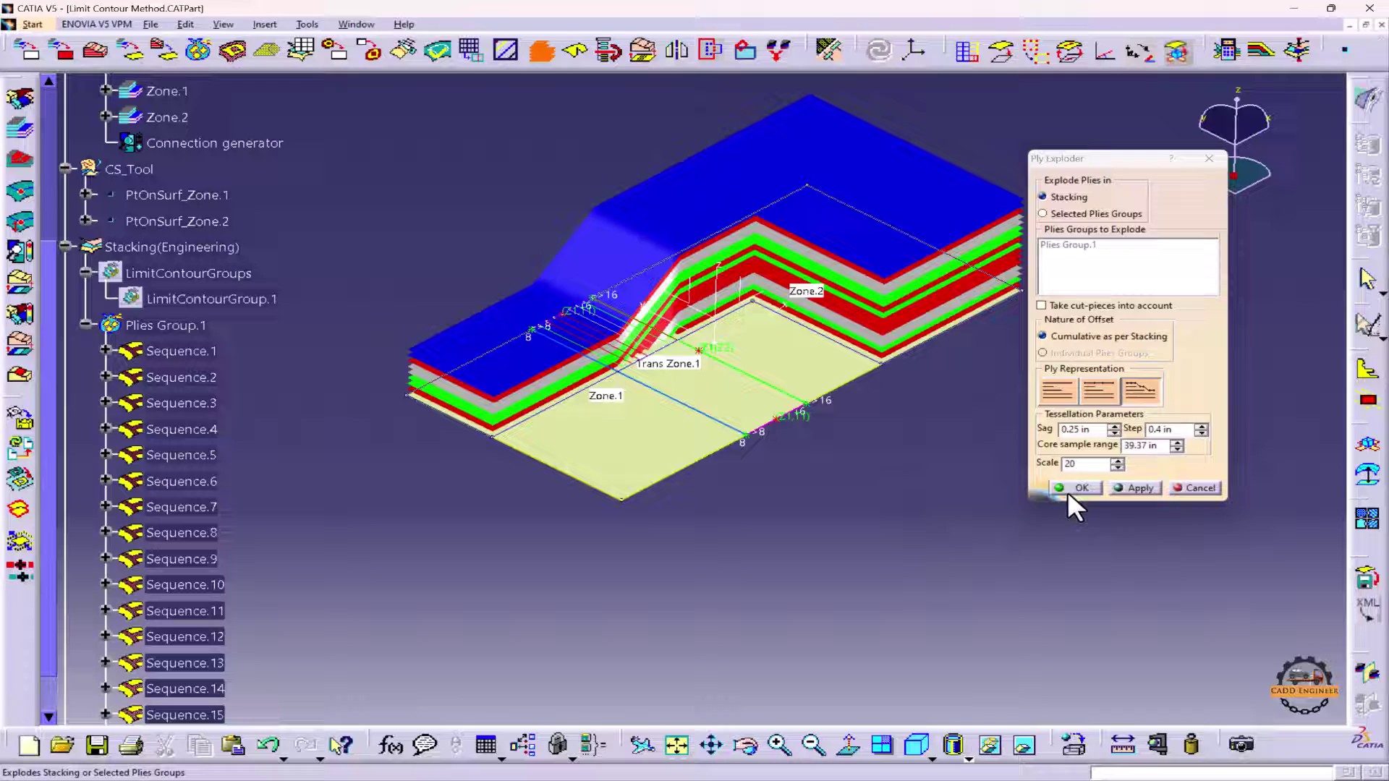
left_click(1073, 498)
middle_click_drag(837, 440, 917, 471)
scroll(766, 416, "up", 1)
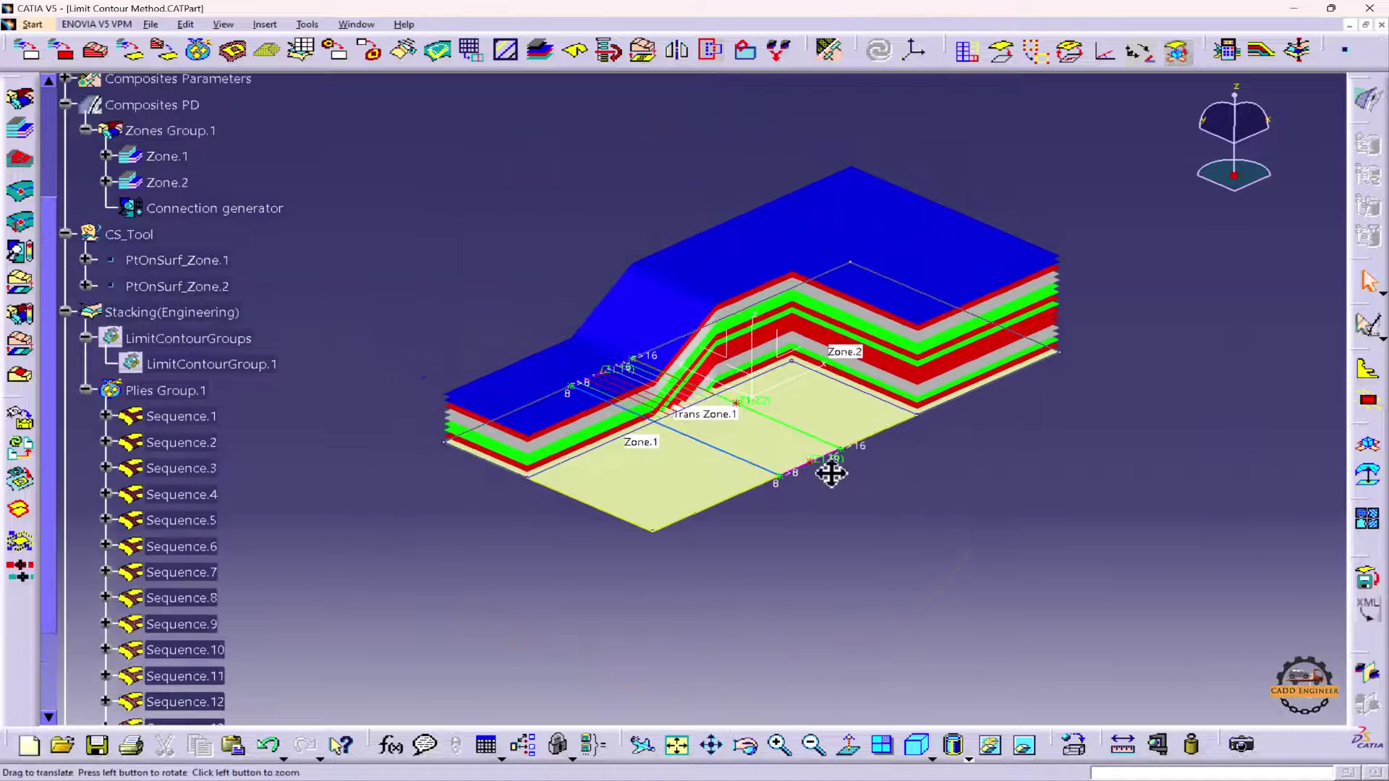